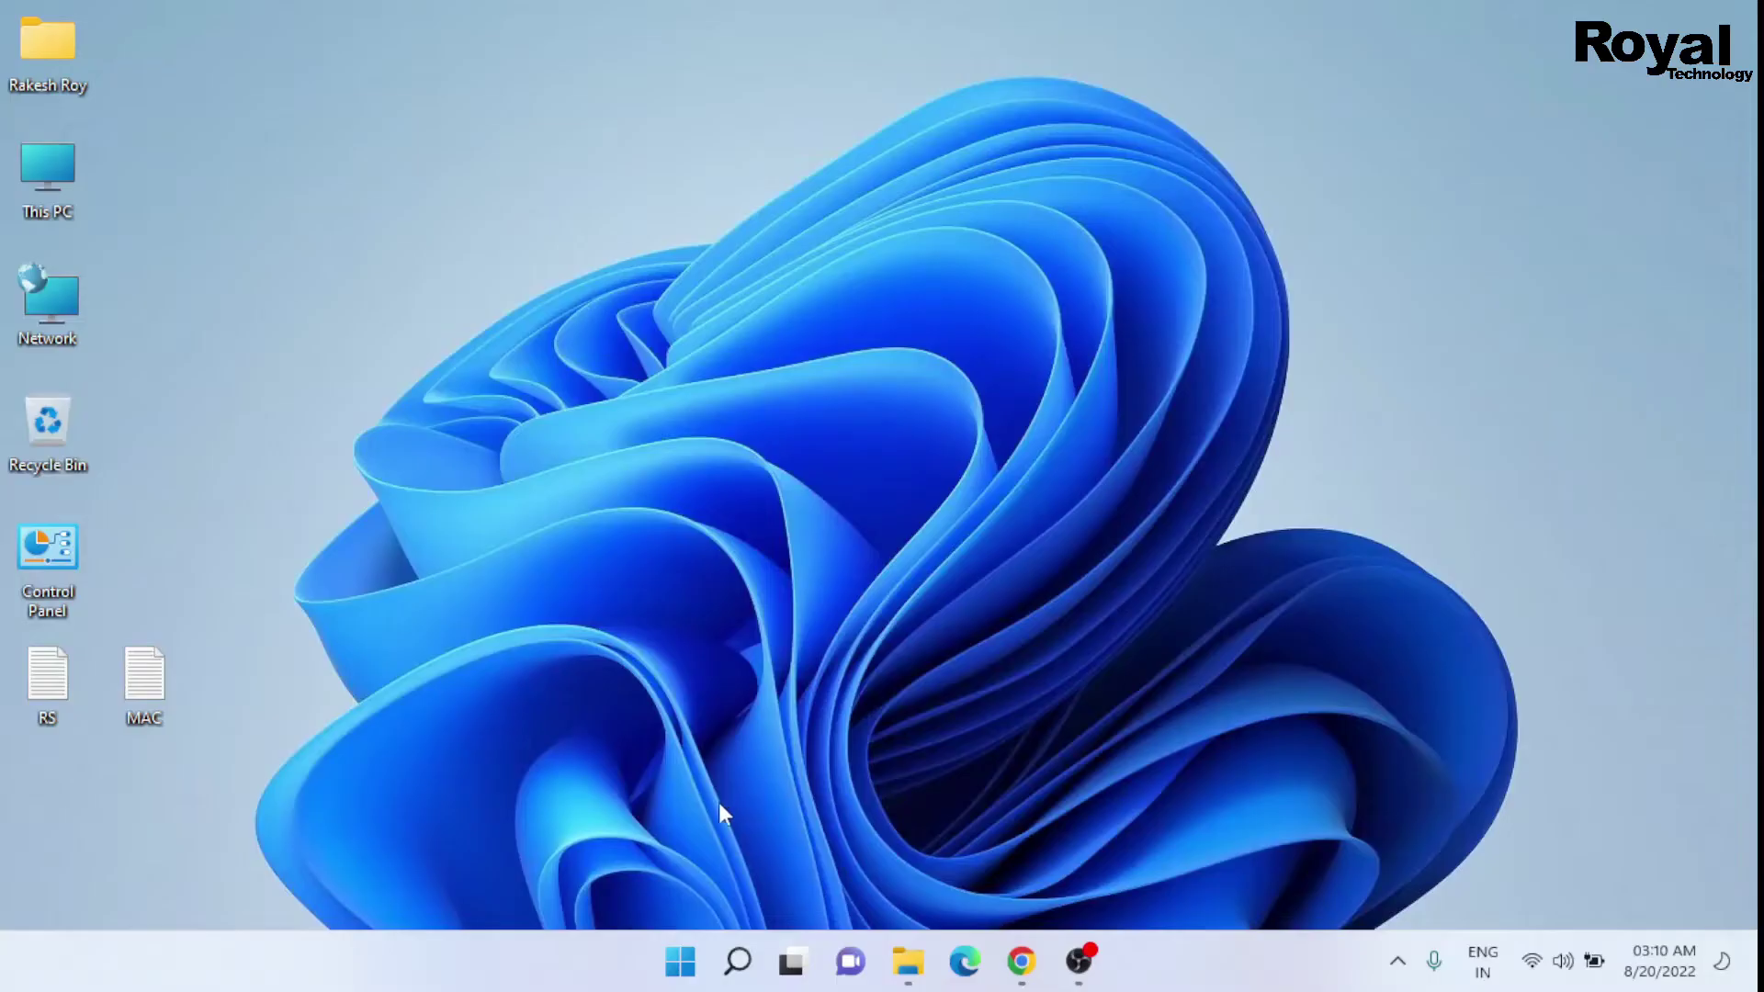
Launch an administrator Command Prompt from a Start menu search for cmd
{"action": "left_click", "coordinate": [679, 974]}
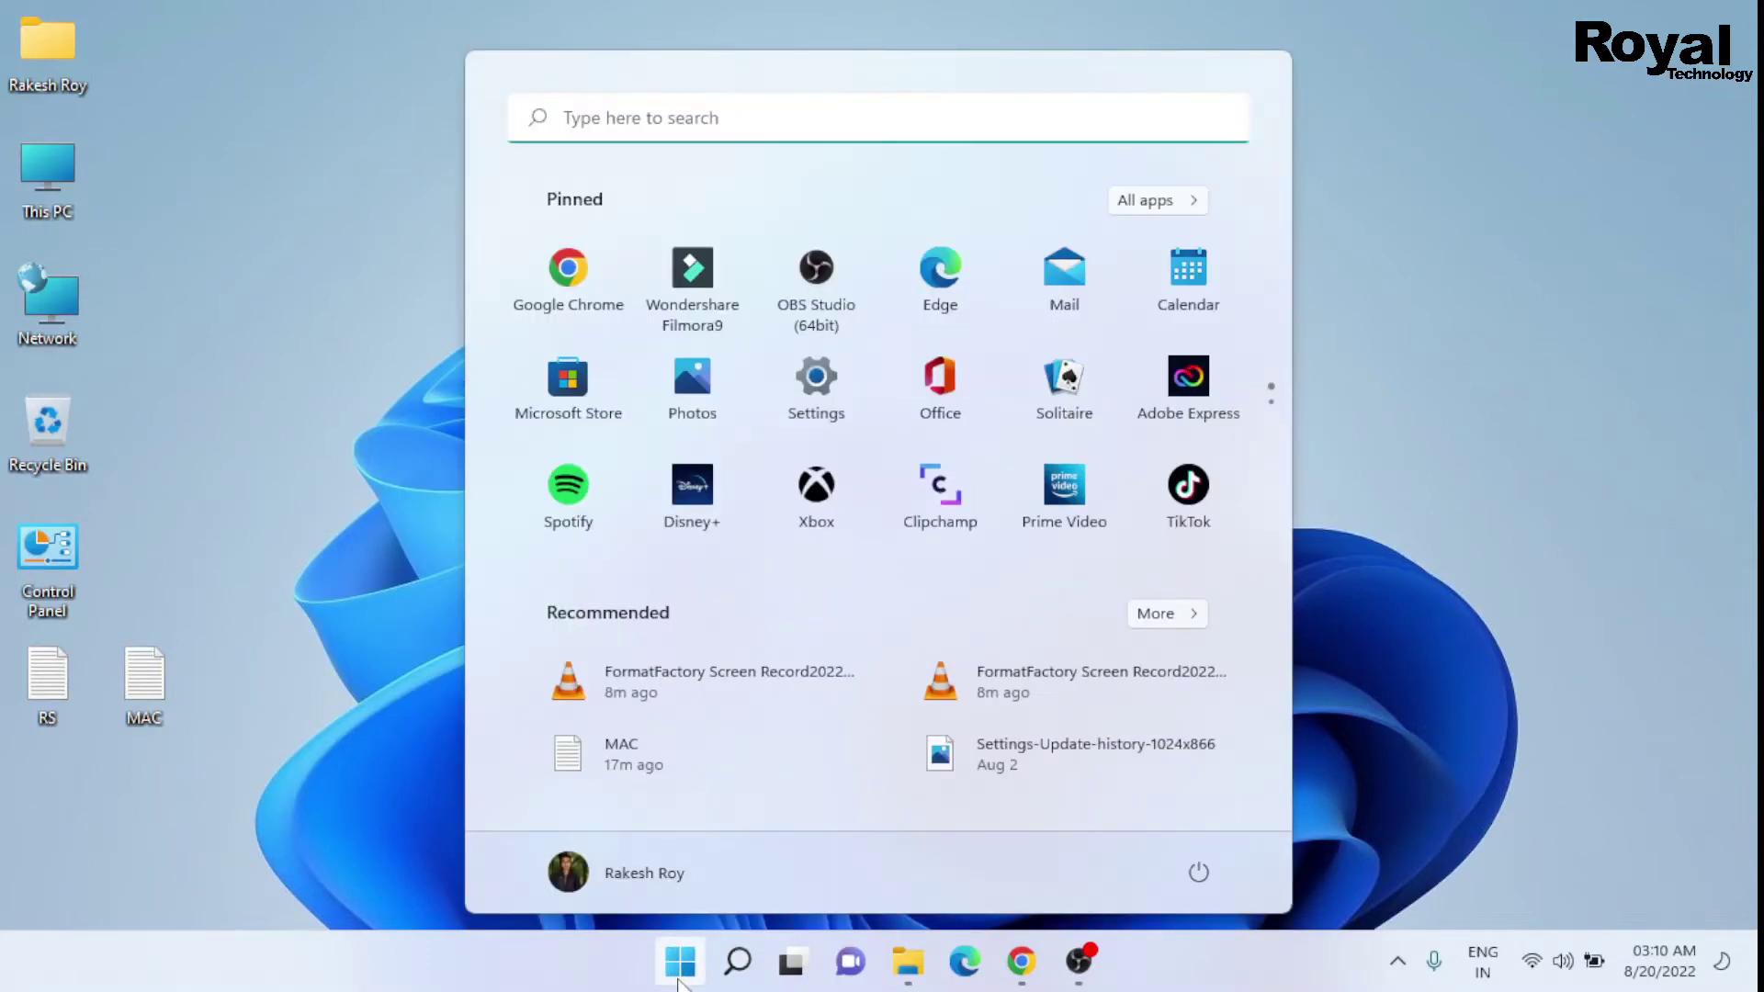
{"action": "type", "text": "cd"}
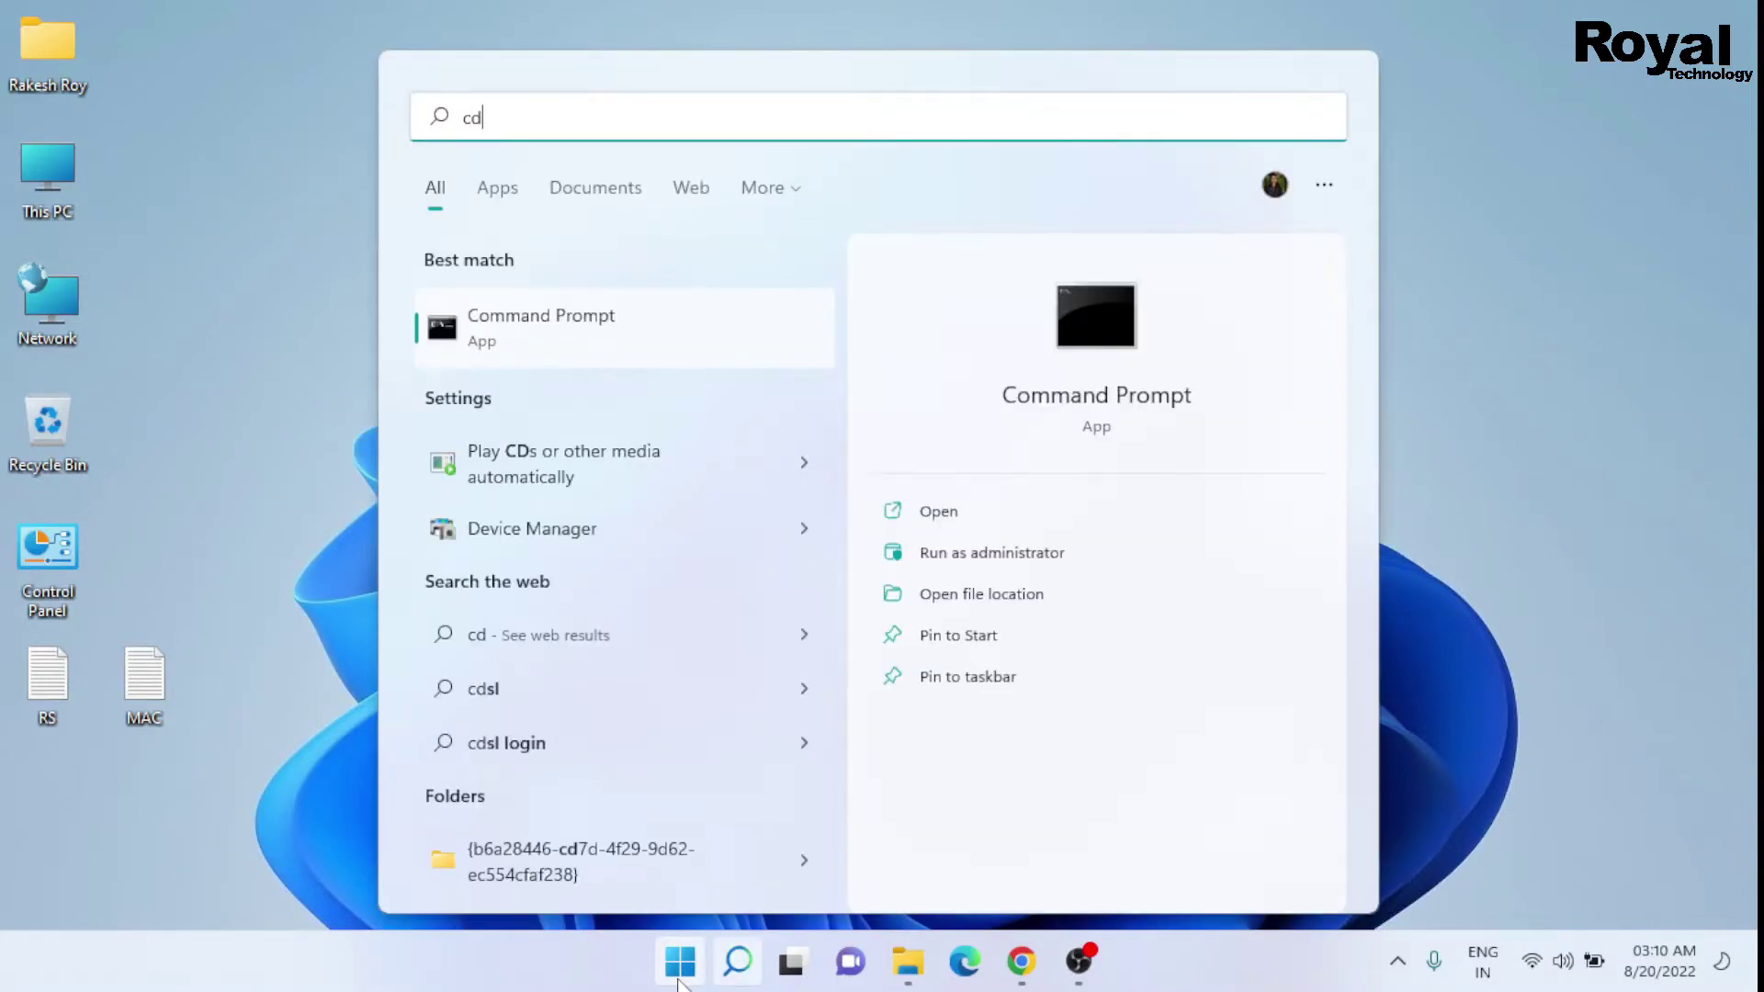
{"action": "key", "text": "BackSpace"}
{"action": "type", "text": "md"}
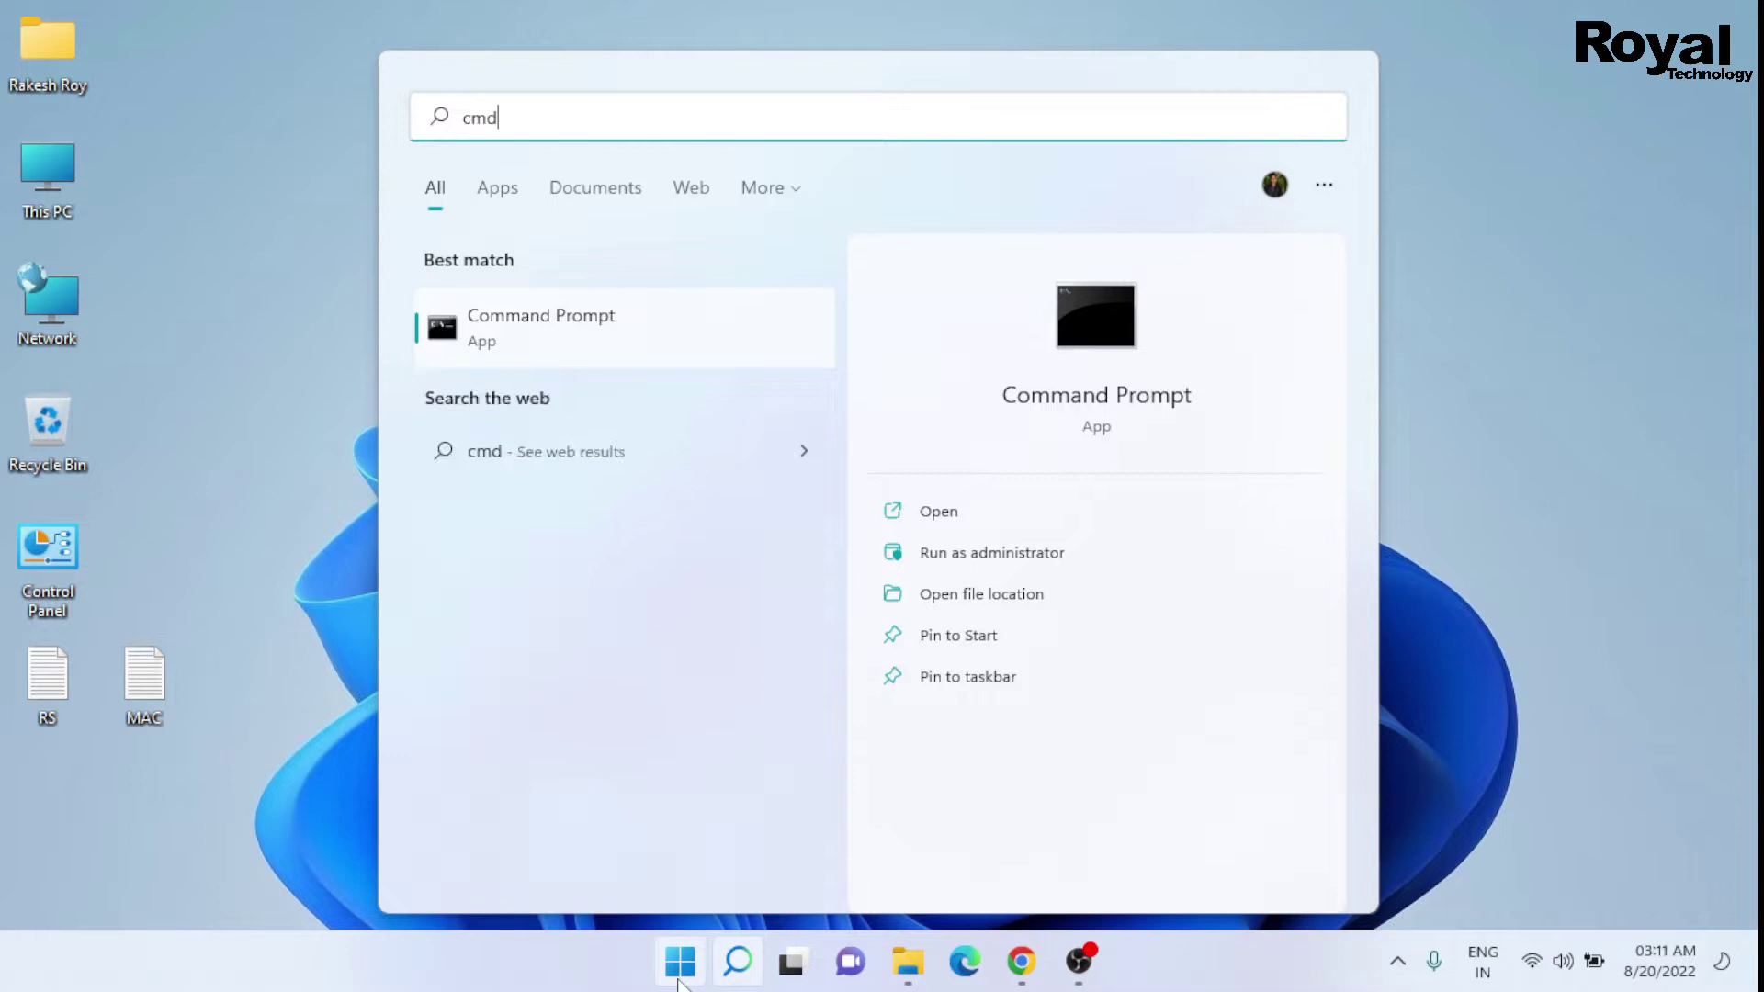
{"action": "left_click", "coordinate": [923, 512]}
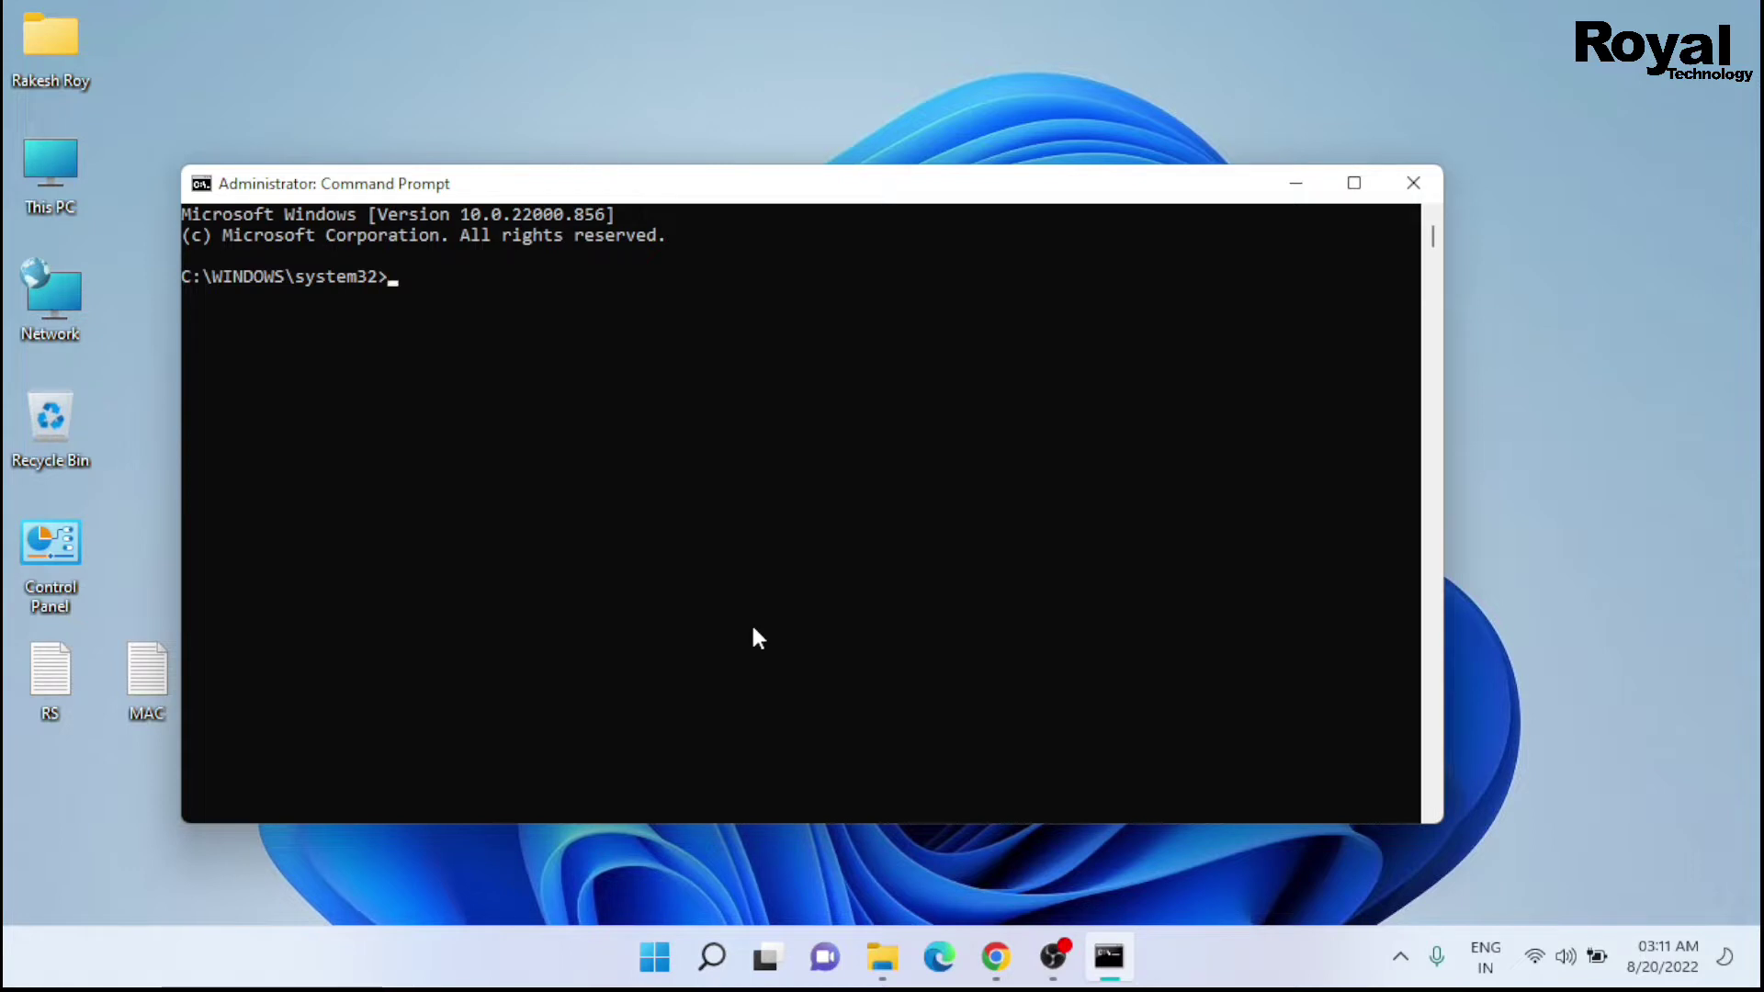
Run ipconfig /all and highlight the Ethernet adapter's Description and Physical Address lines
{"action": "type", "text": "ipconfig"}
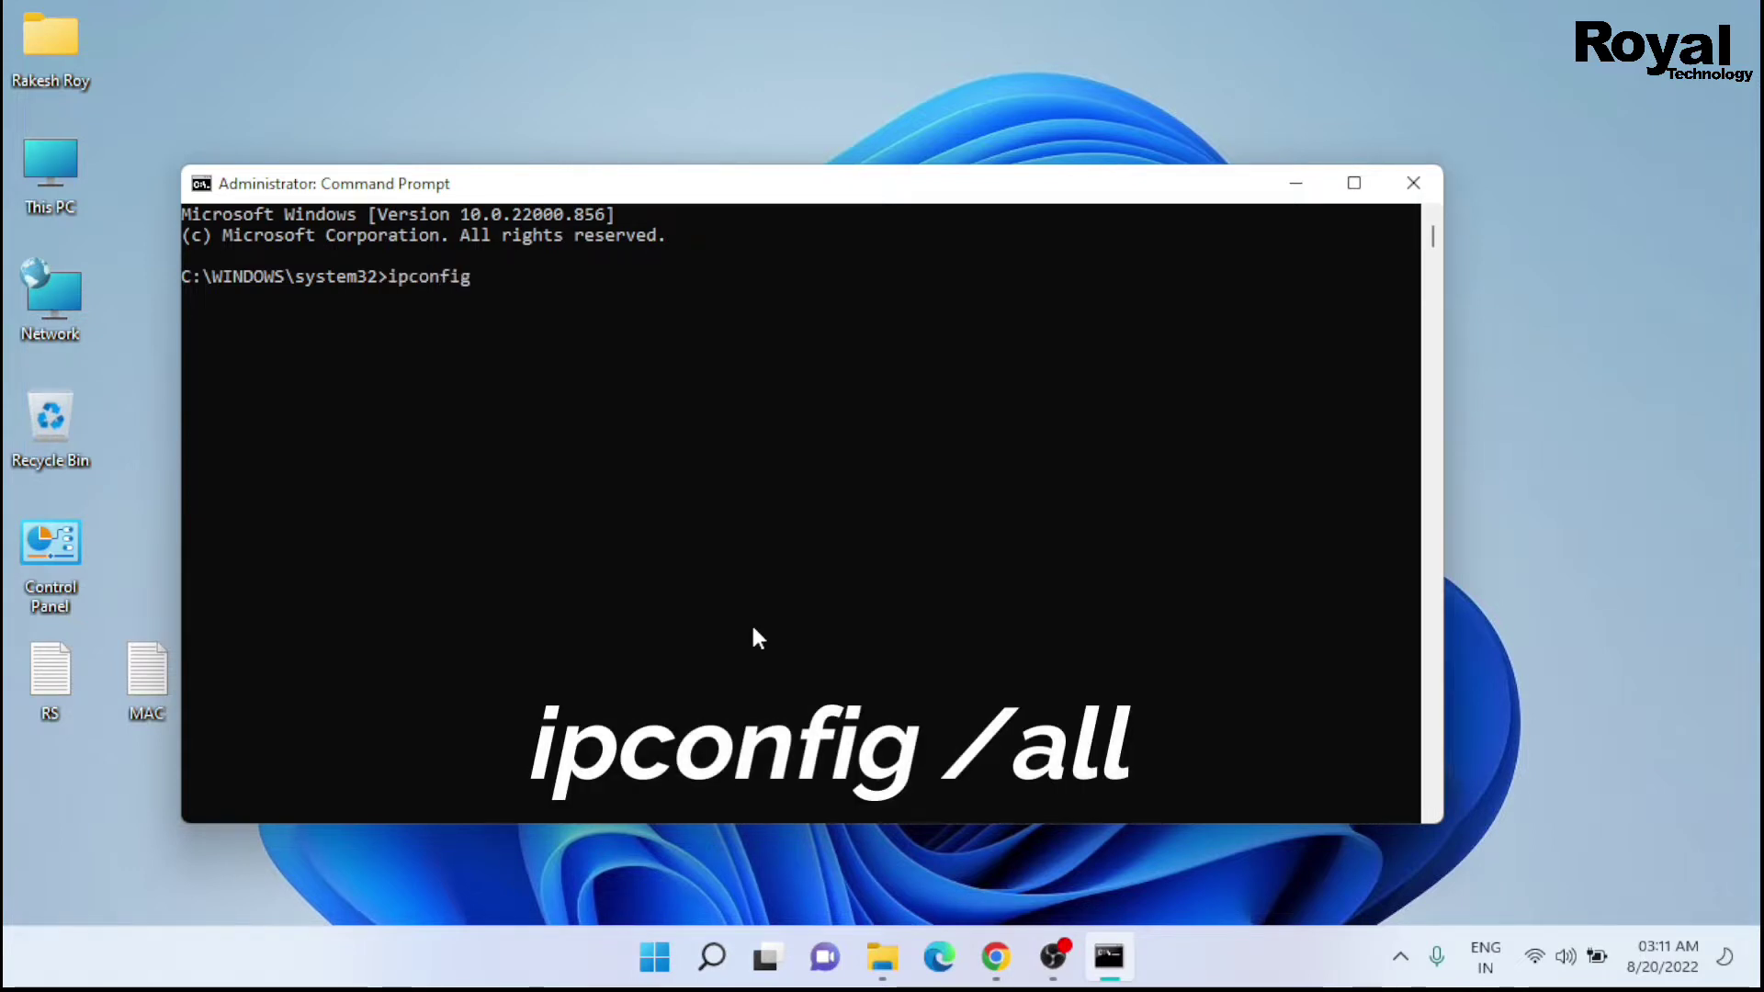
{"action": "type", "text": " /al"}
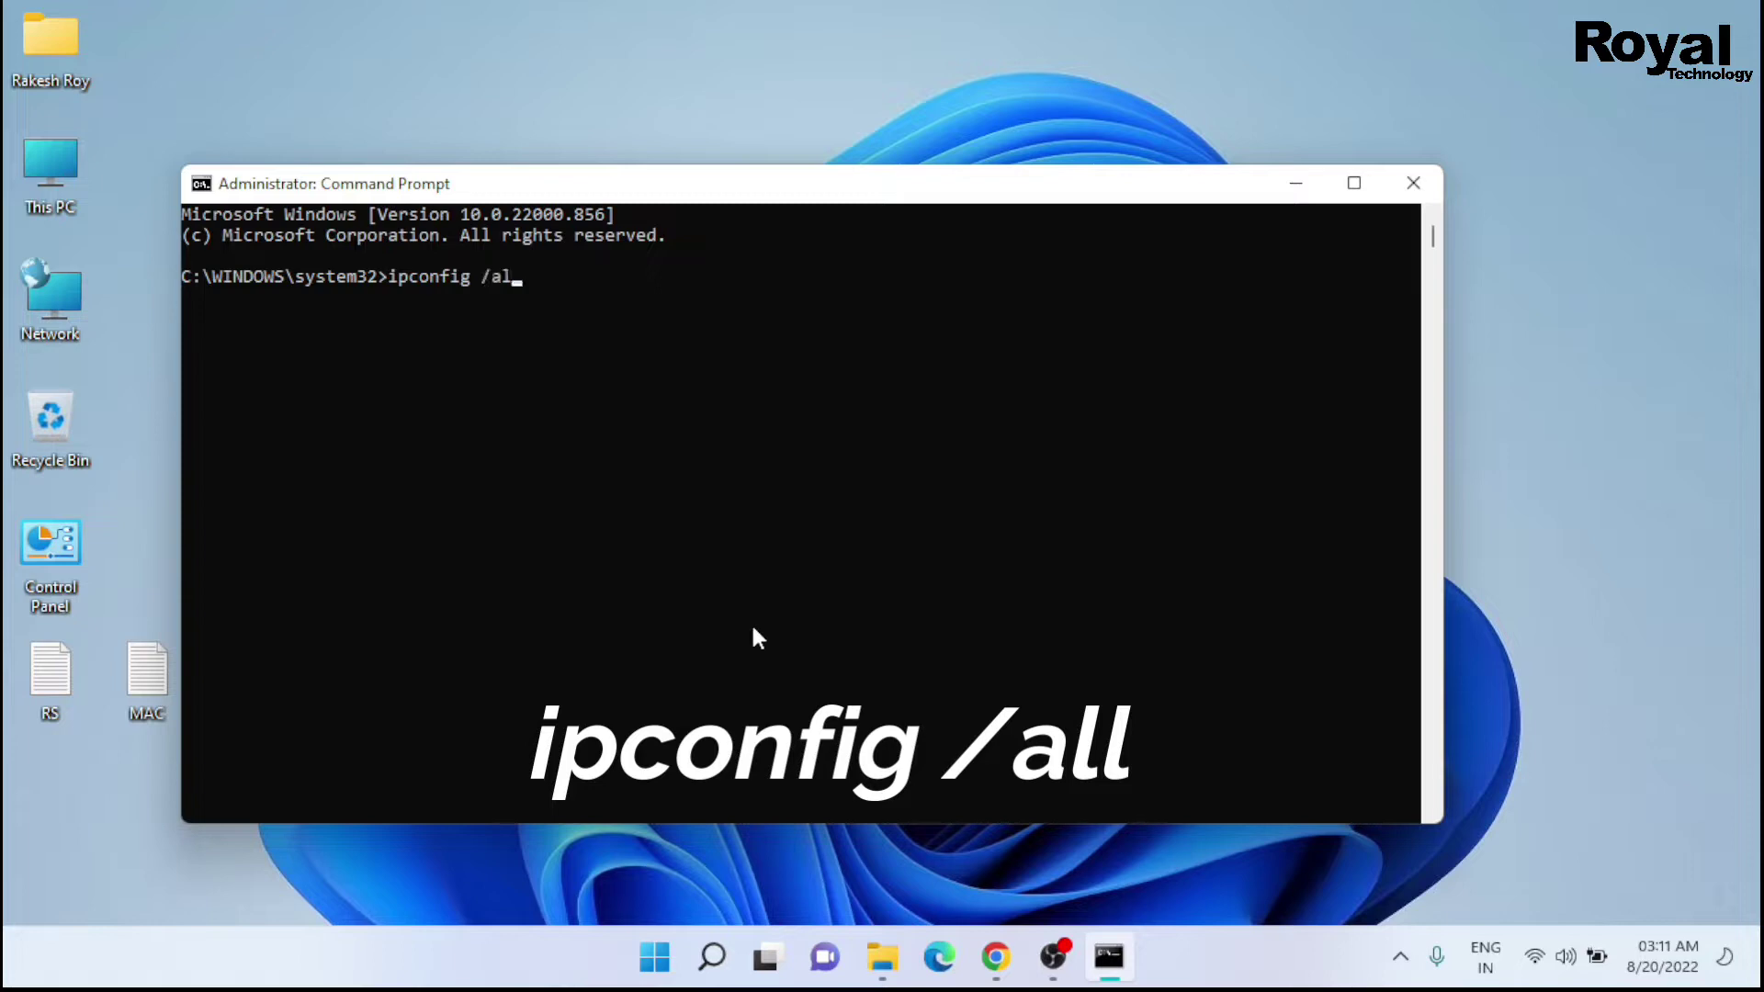
{"action": "type", "text": "l"}
{"action": "key", "text": "Return"}
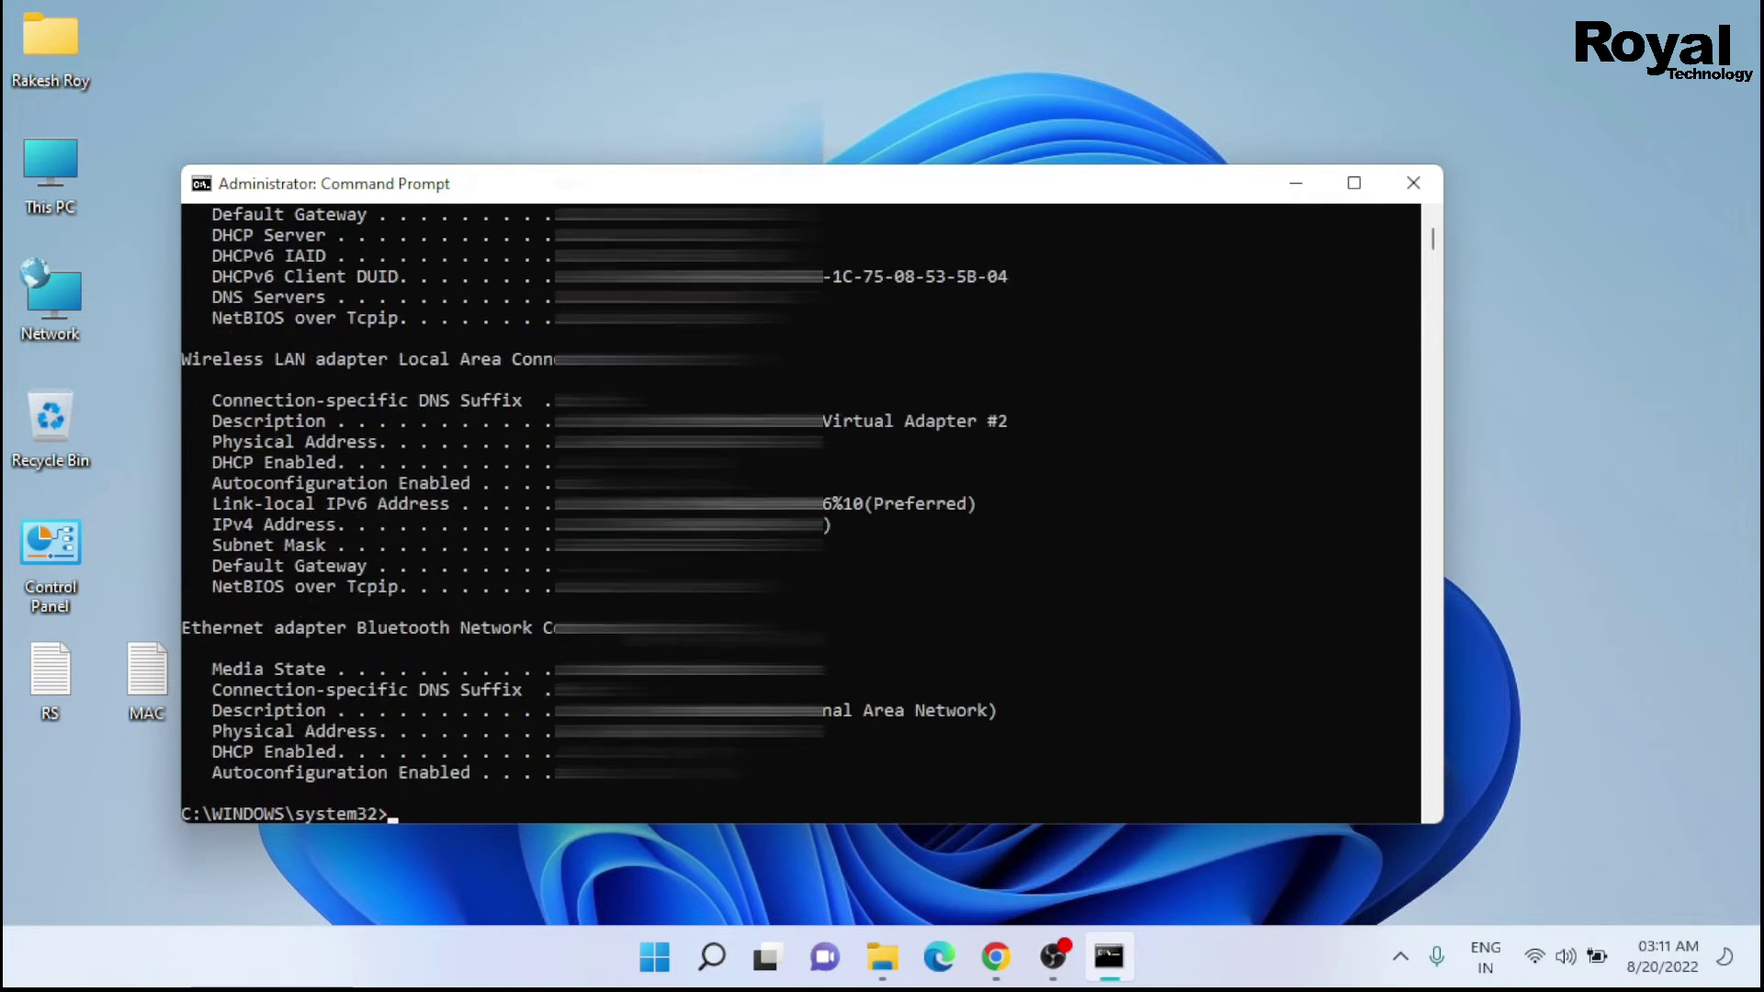
{"action": "scroll", "coordinate": [799, 512], "scroll_direction": "up", "scroll_amount": 5}
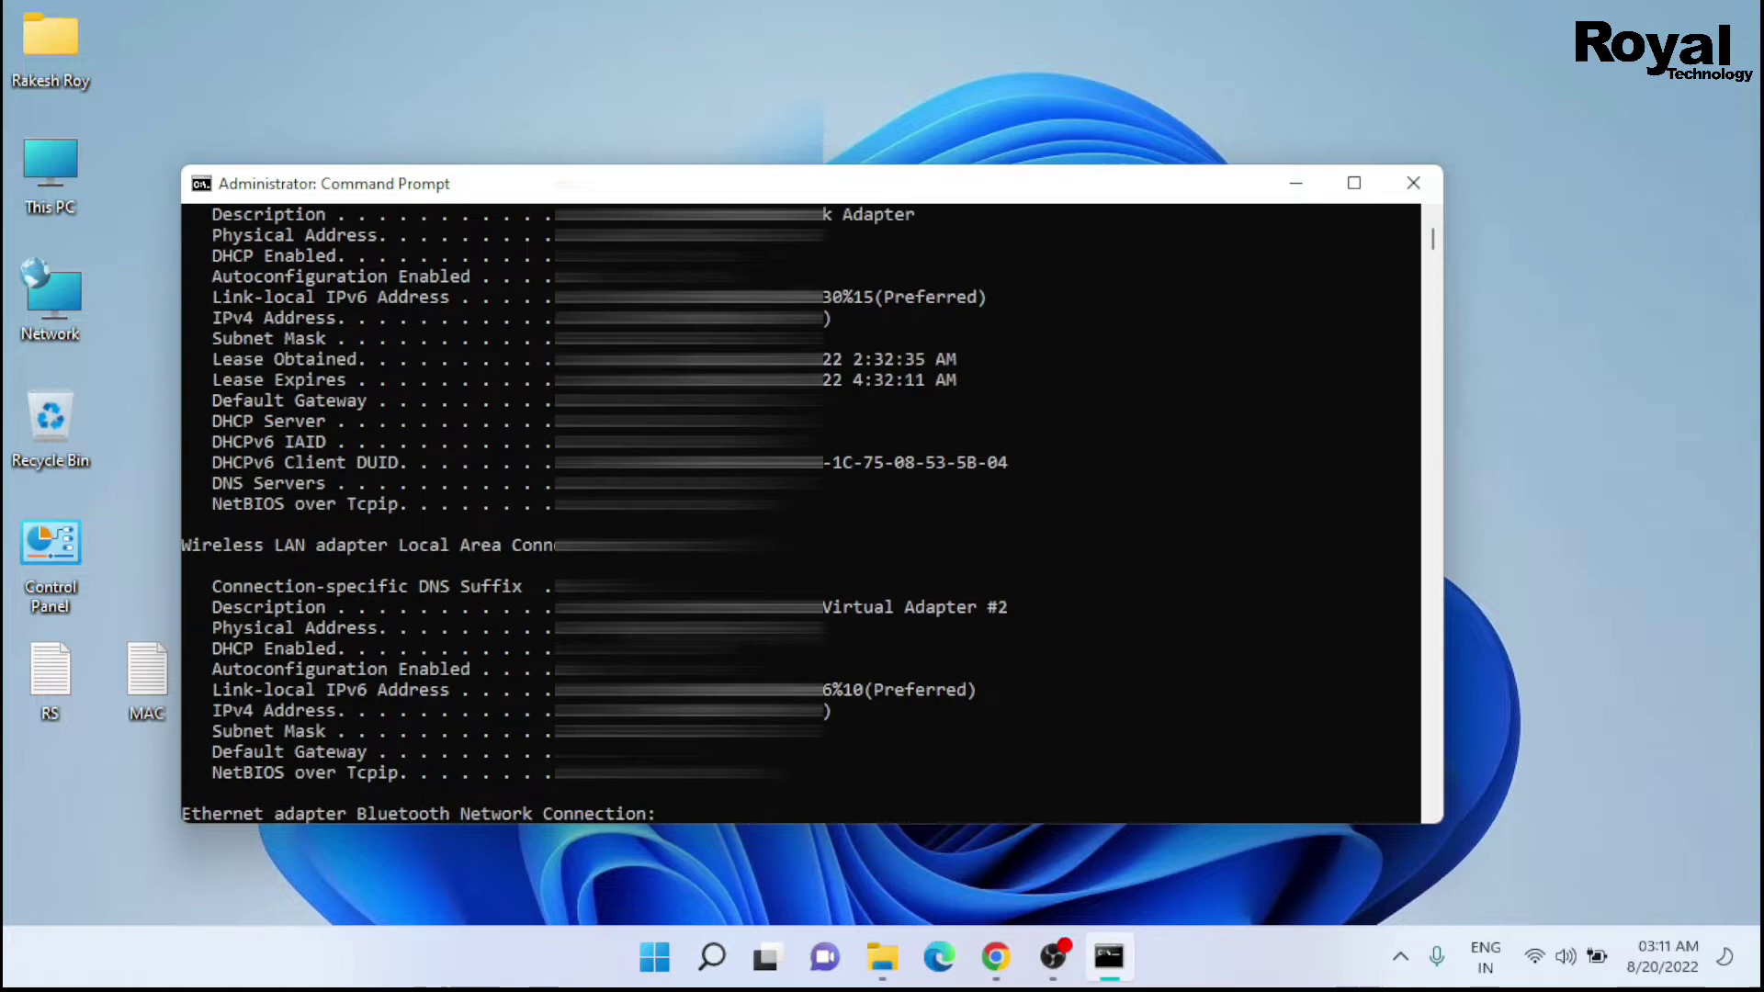
{"action": "scroll", "coordinate": [800, 512], "scroll_direction": "up", "scroll_amount": 10}
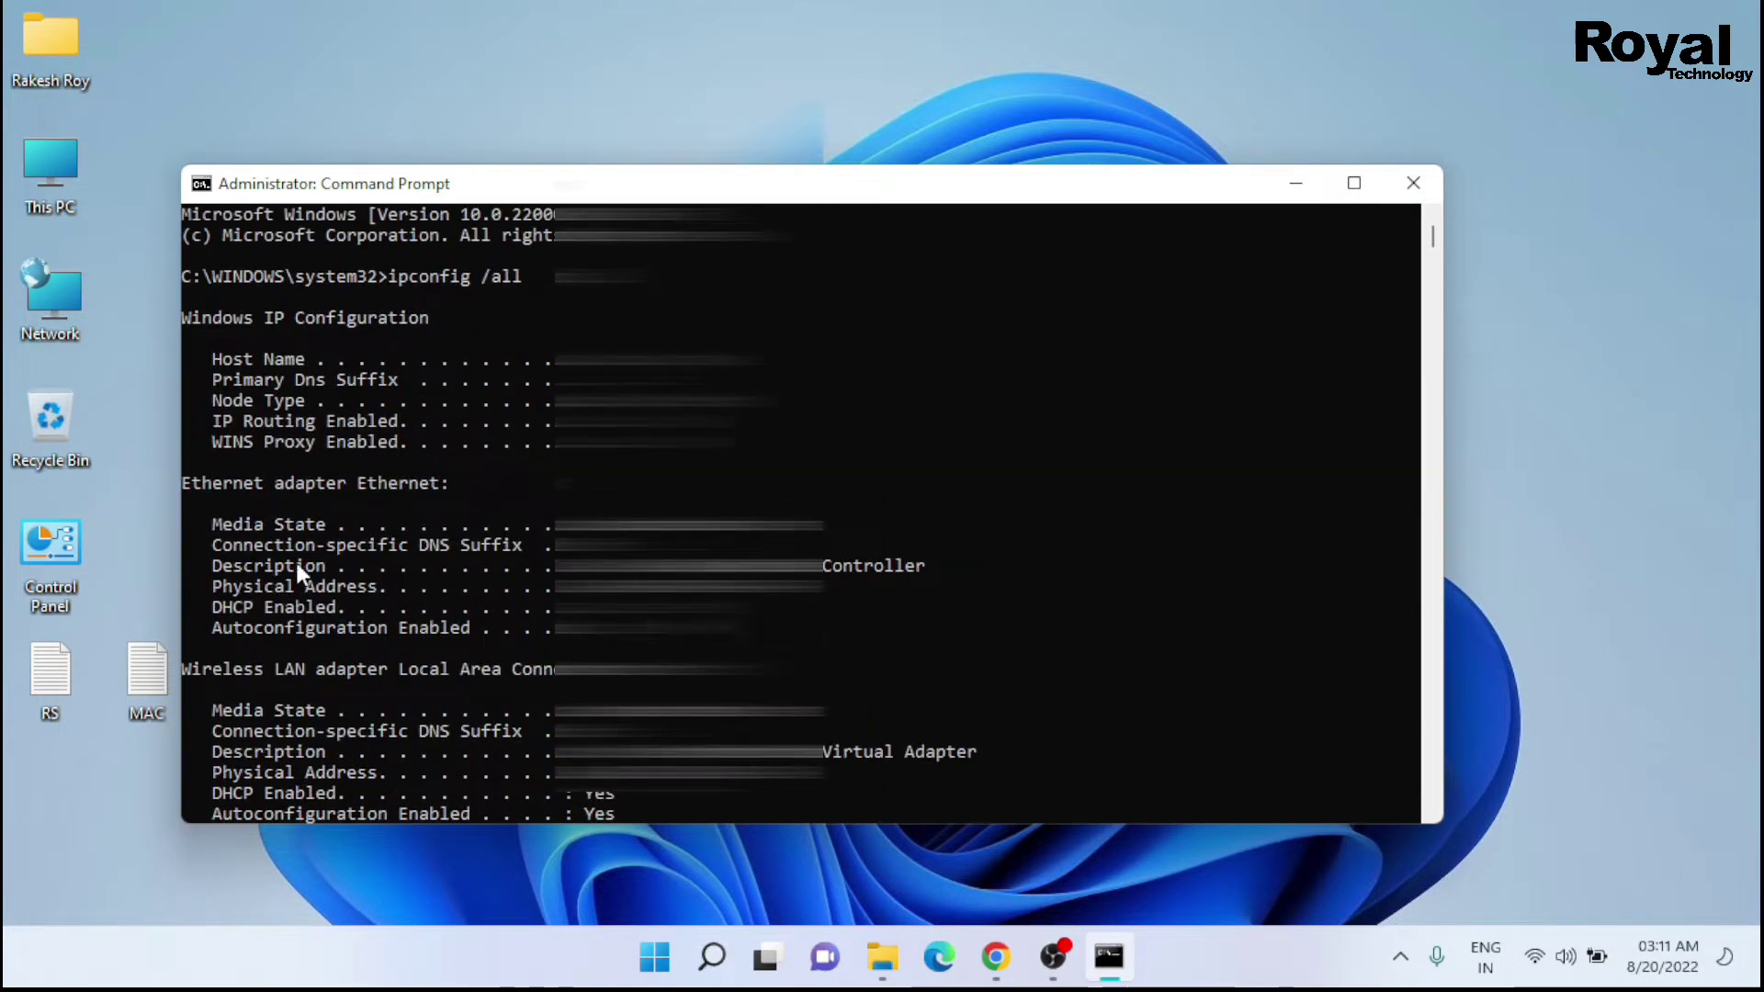
{"action": "left_click_drag", "start_coordinate": [215, 562], "coordinate": [926, 580]}
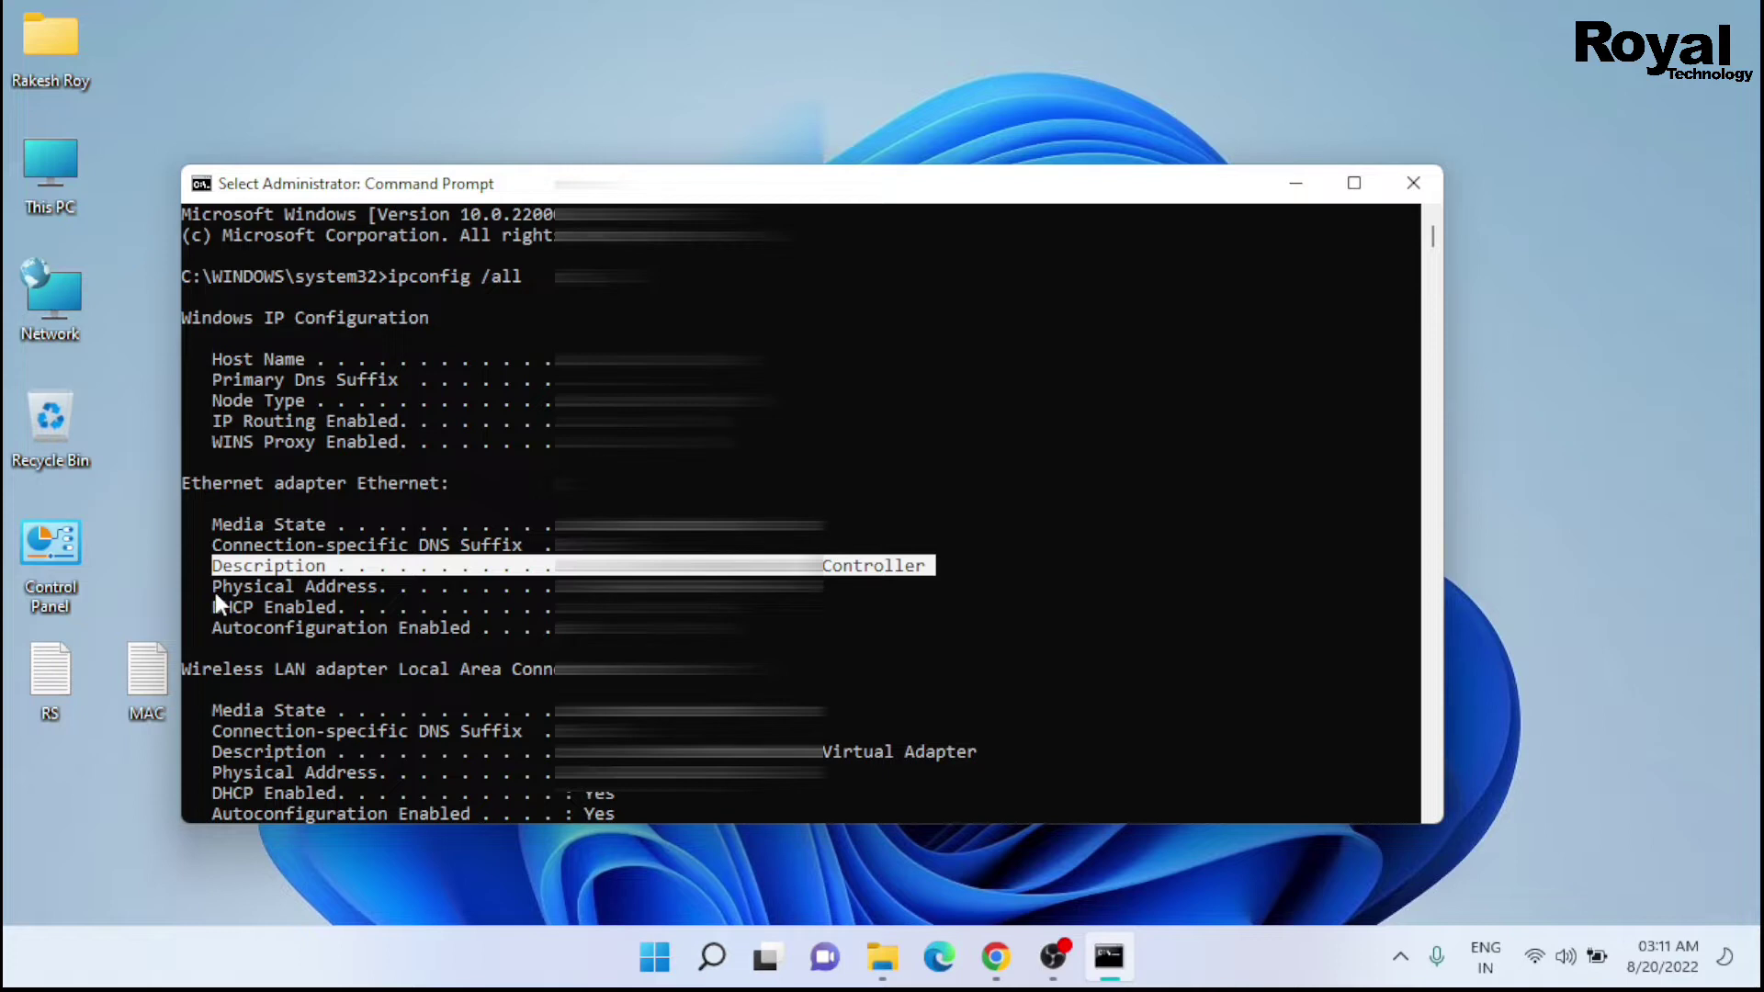
{"action": "left_click_drag", "start_coordinate": [215, 593], "coordinate": [822, 588]}
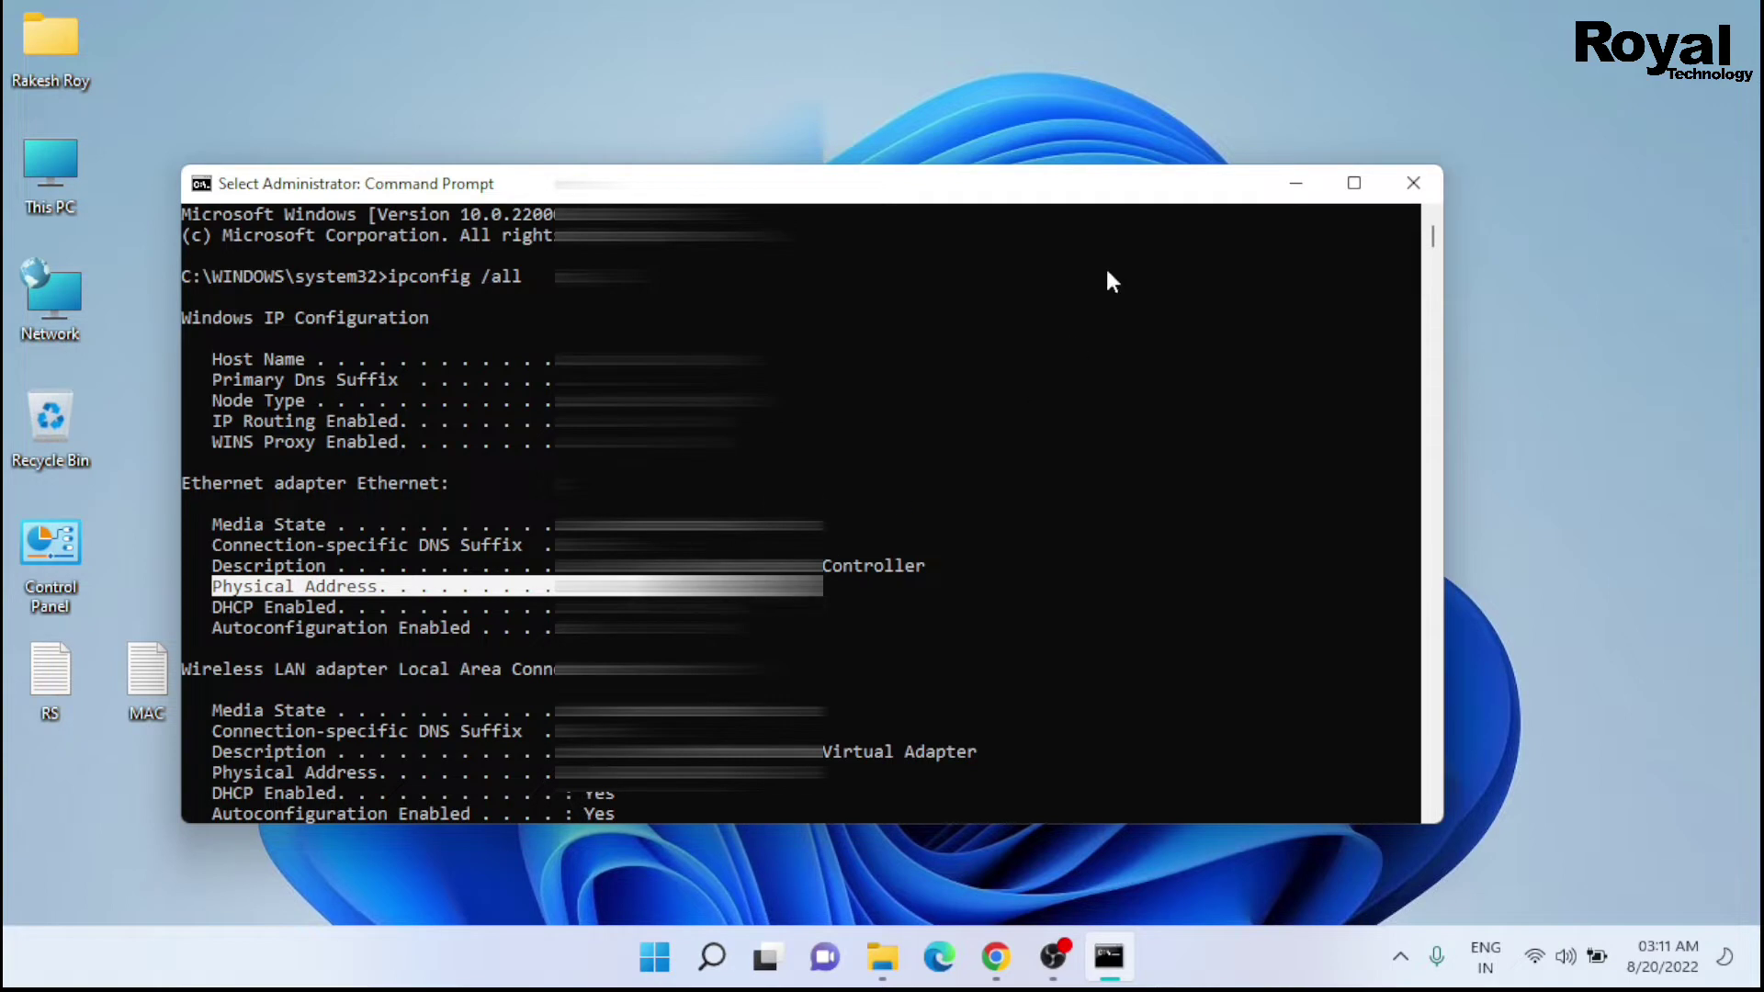
Minimize Command Prompt and select the new MAC 6C55596E8851 in the MAC note
{"action": "left_click", "coordinate": [1295, 189]}
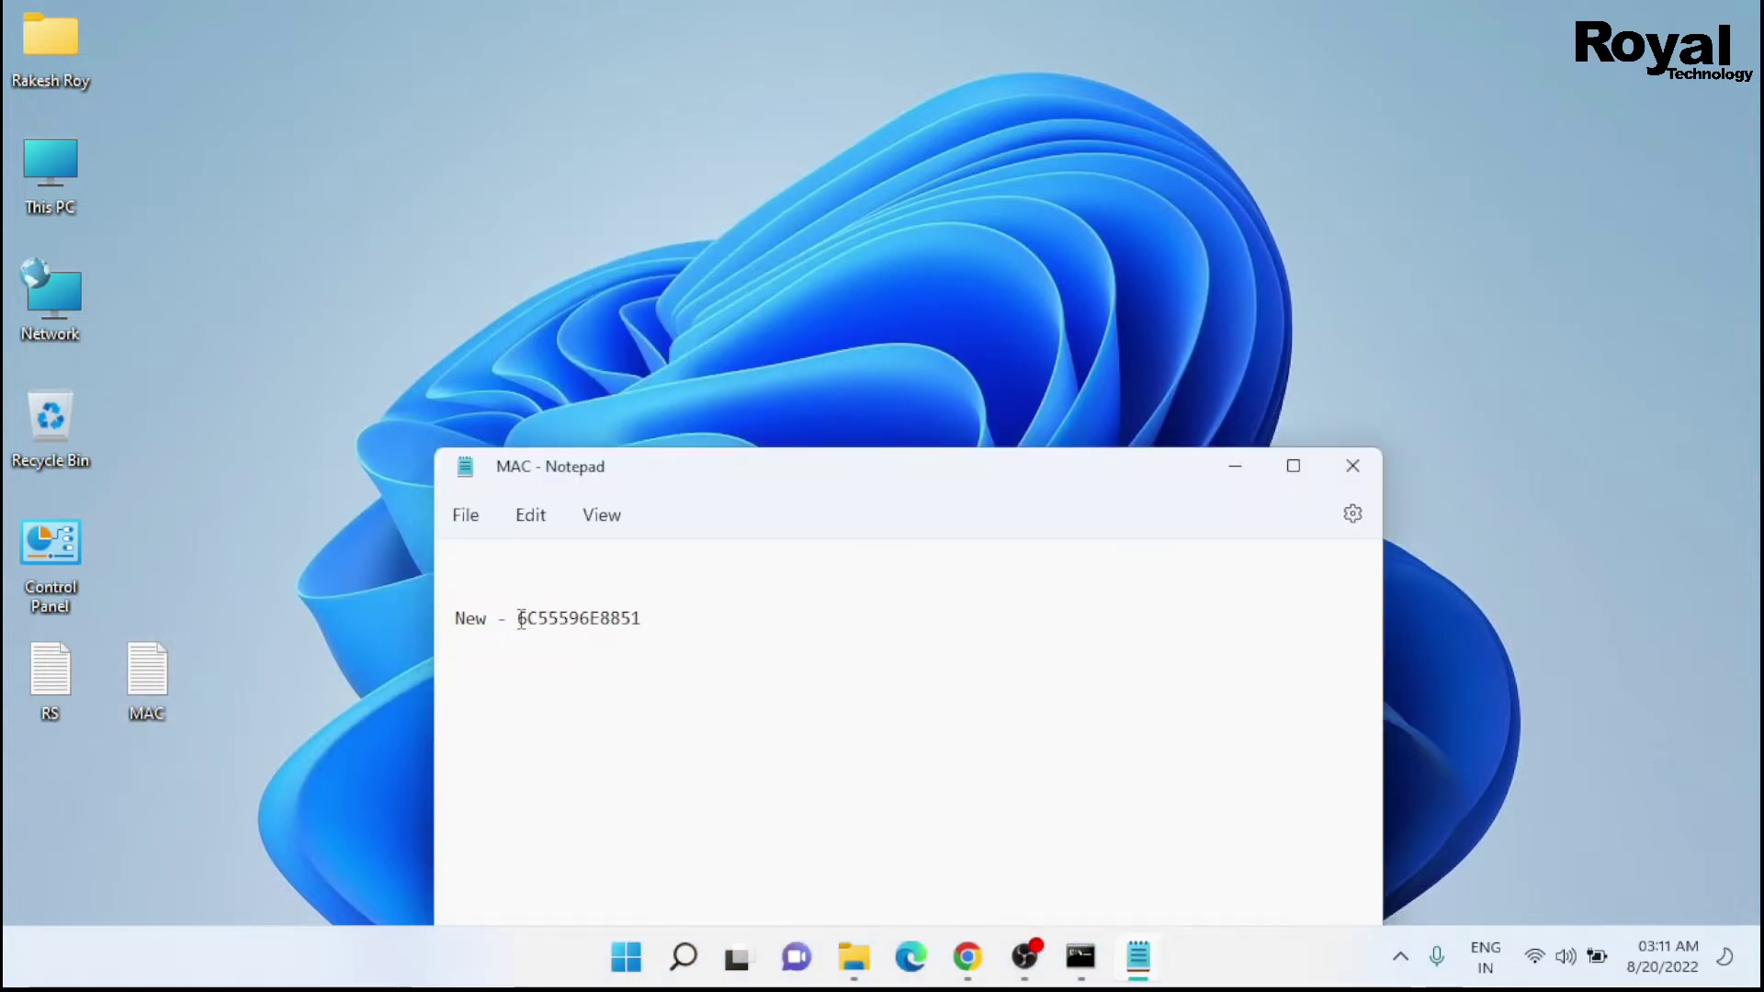
{"action": "left_click_drag", "start_coordinate": [518, 618], "coordinate": [664, 610]}
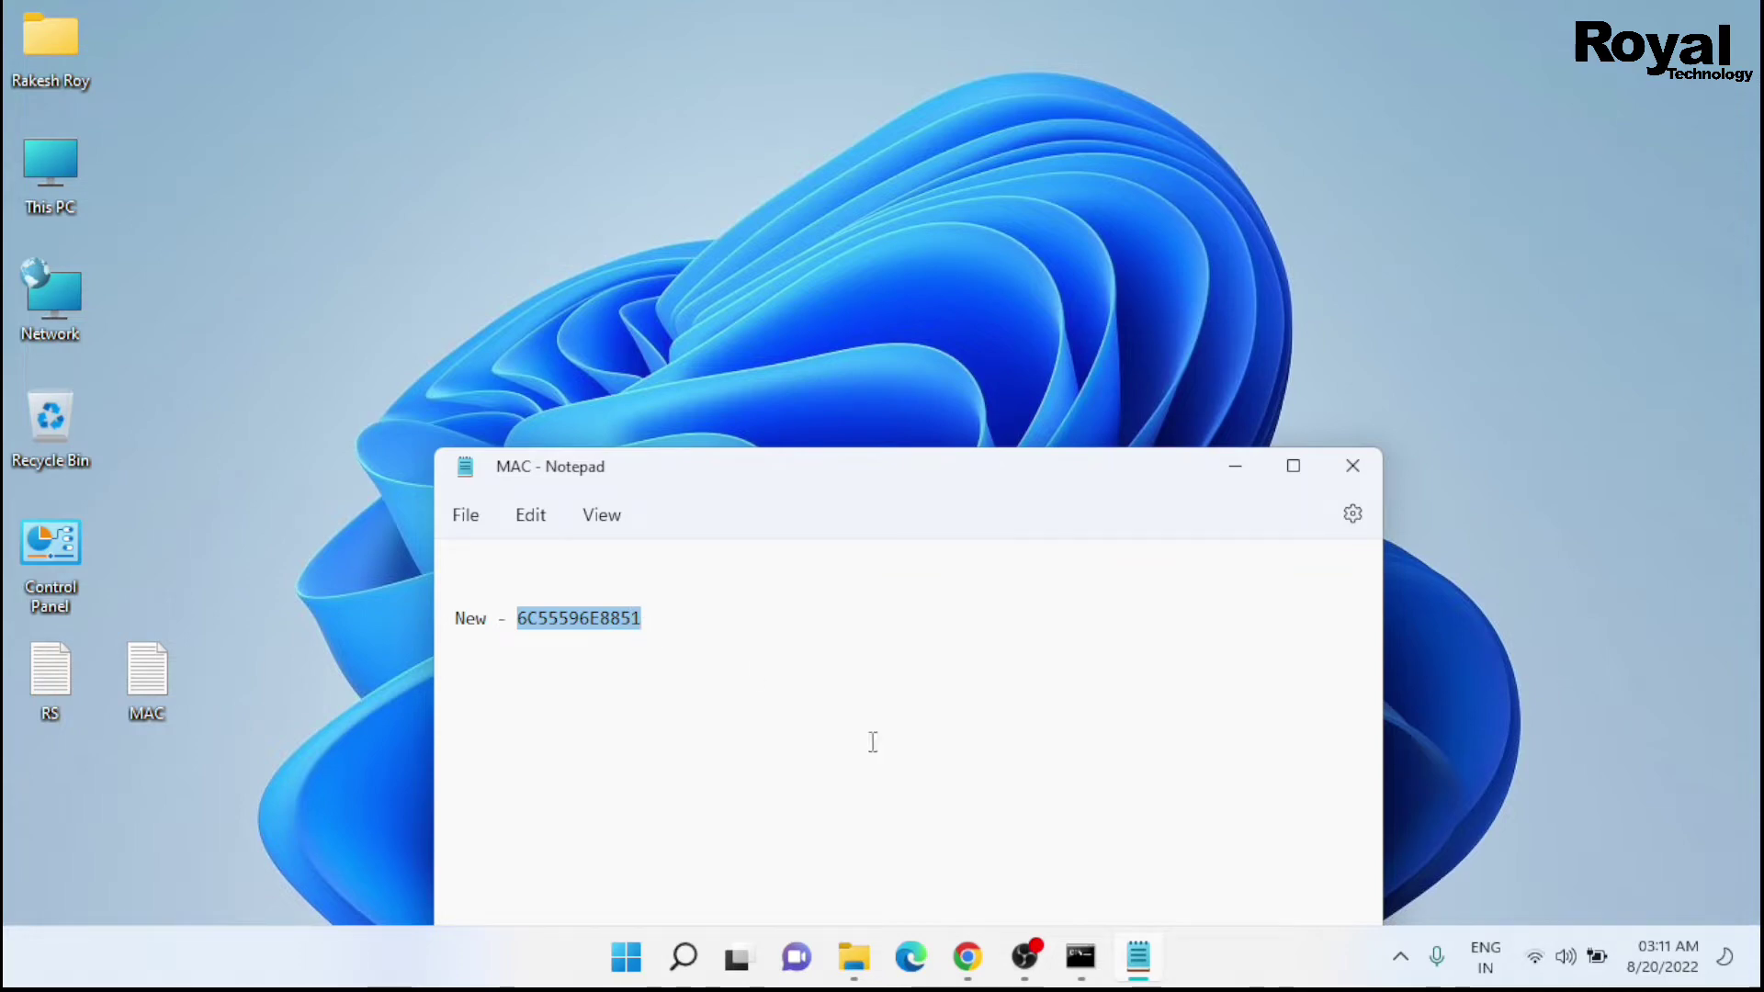
{"action": "left_click", "coordinate": [624, 963]}
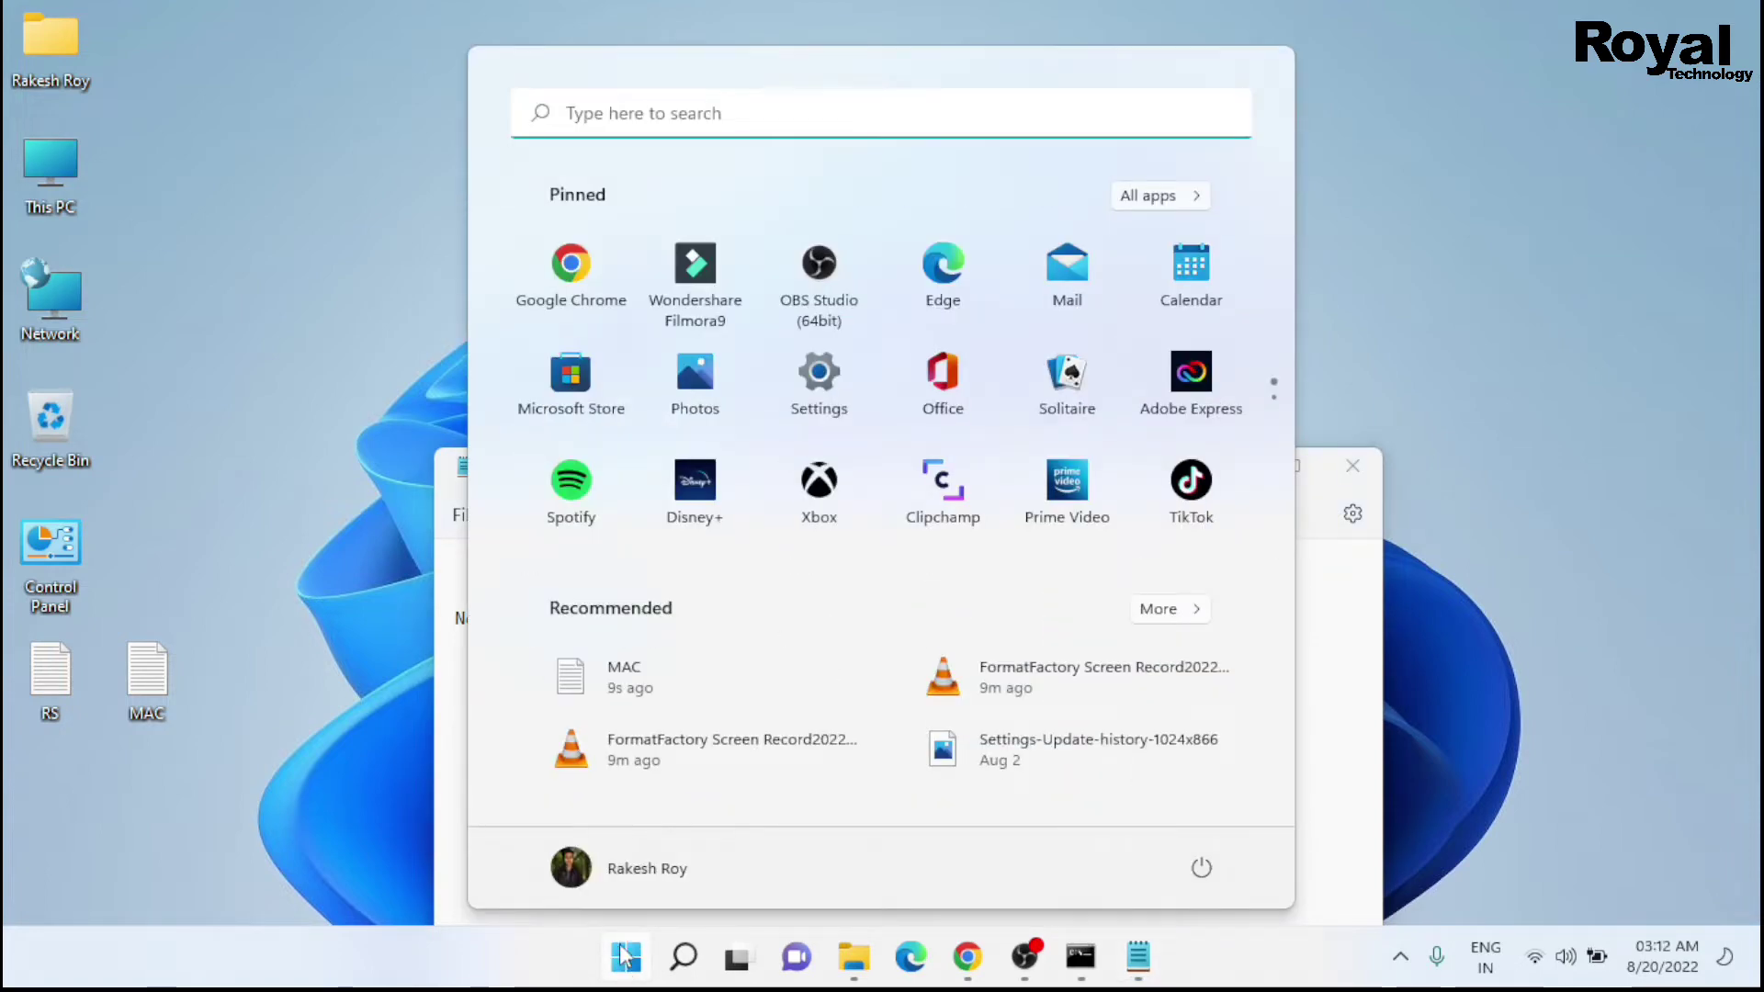
Open Computer Management from This PC and expand Network adapters in Device Manager
{"action": "left_click", "coordinate": [218, 399]}
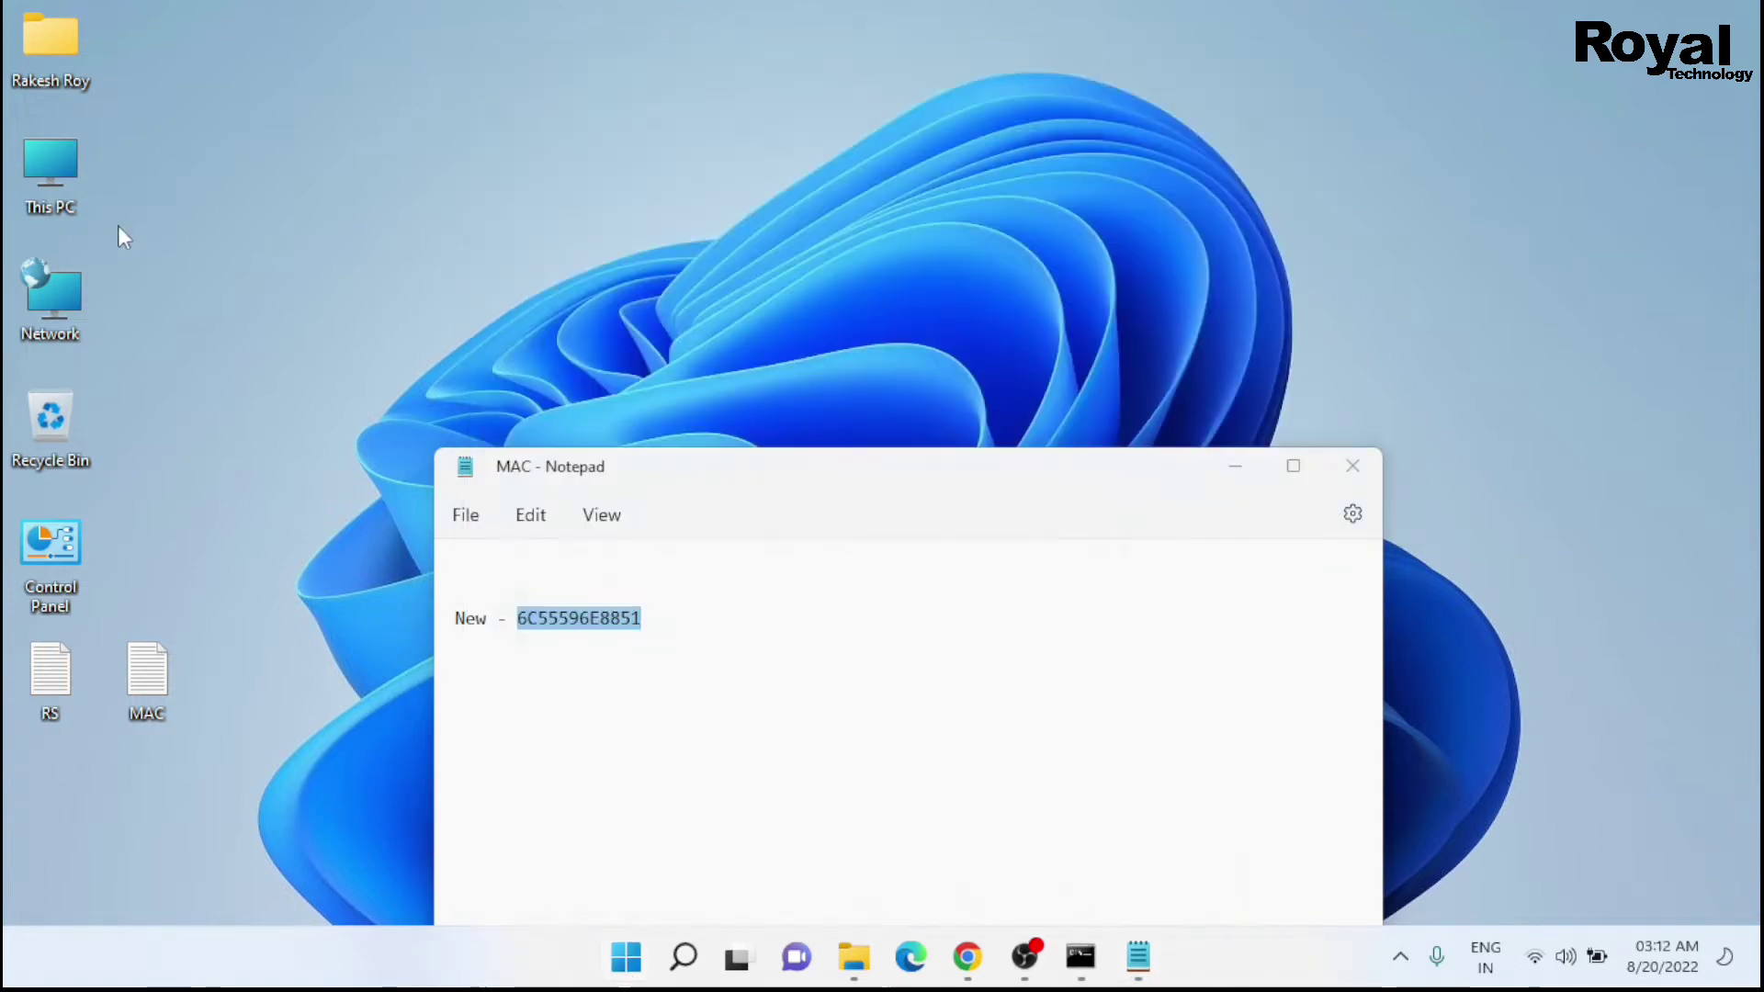
{"action": "right_click", "coordinate": [52, 138]}
{"action": "left_click", "coordinate": [219, 241]}
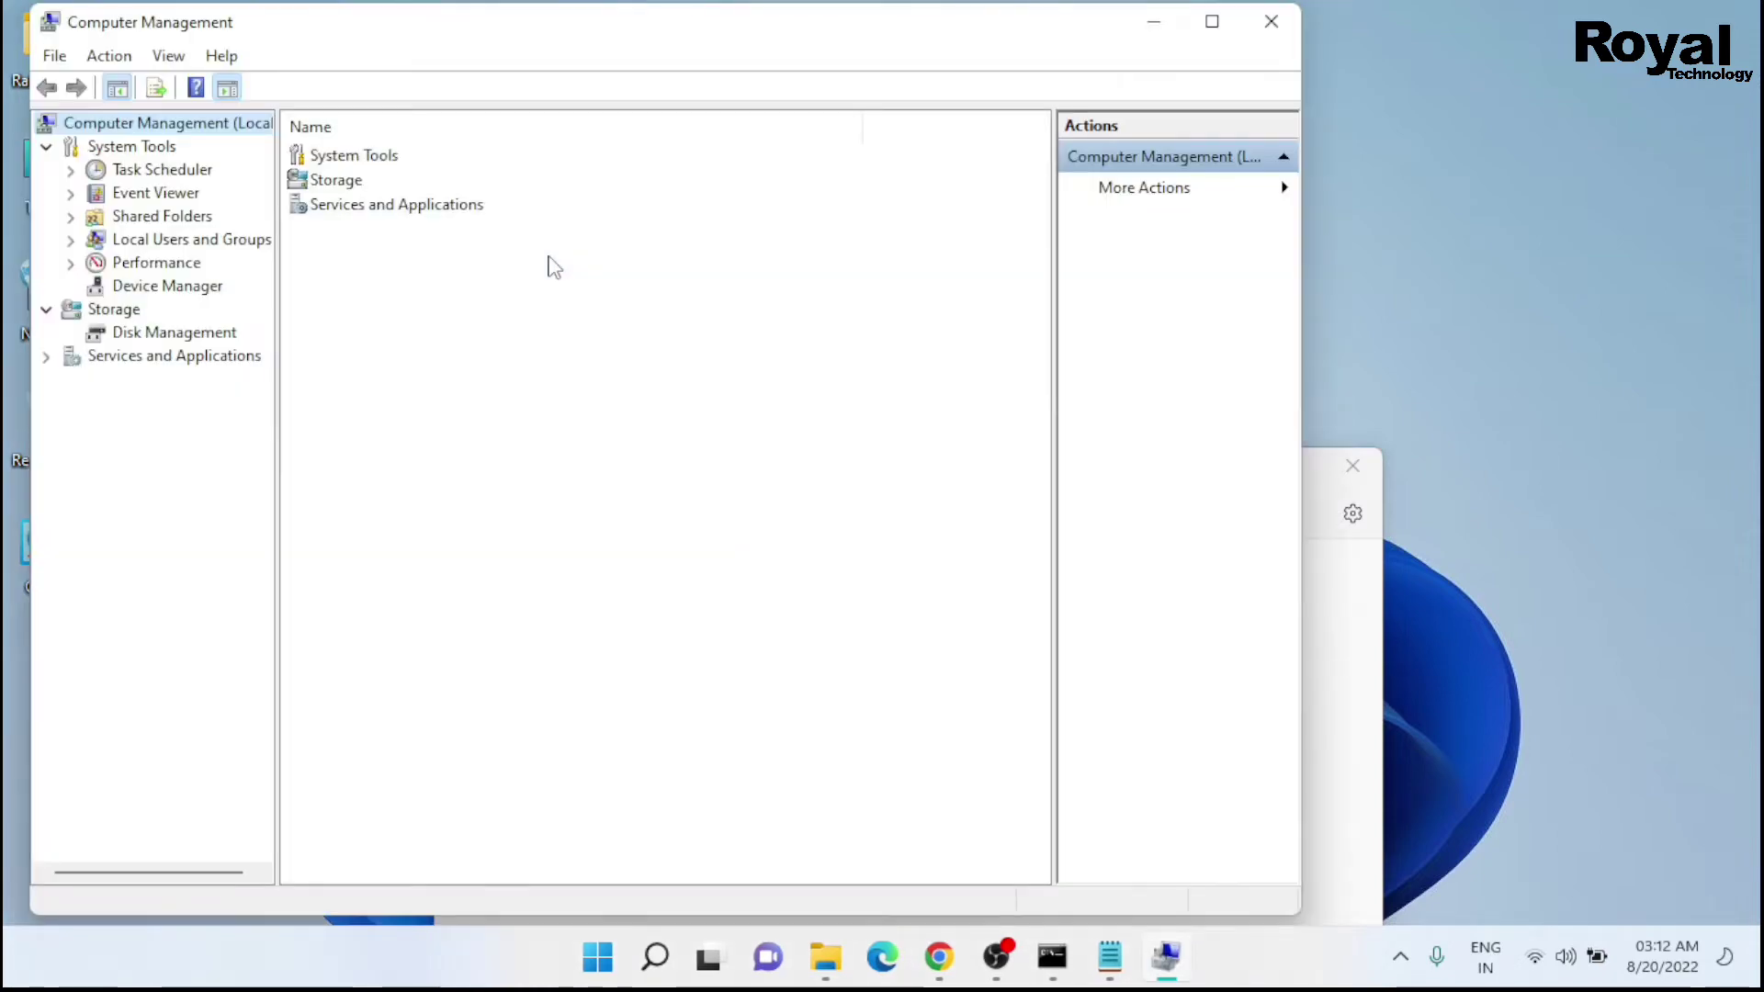
{"action": "left_click", "coordinate": [173, 287]}
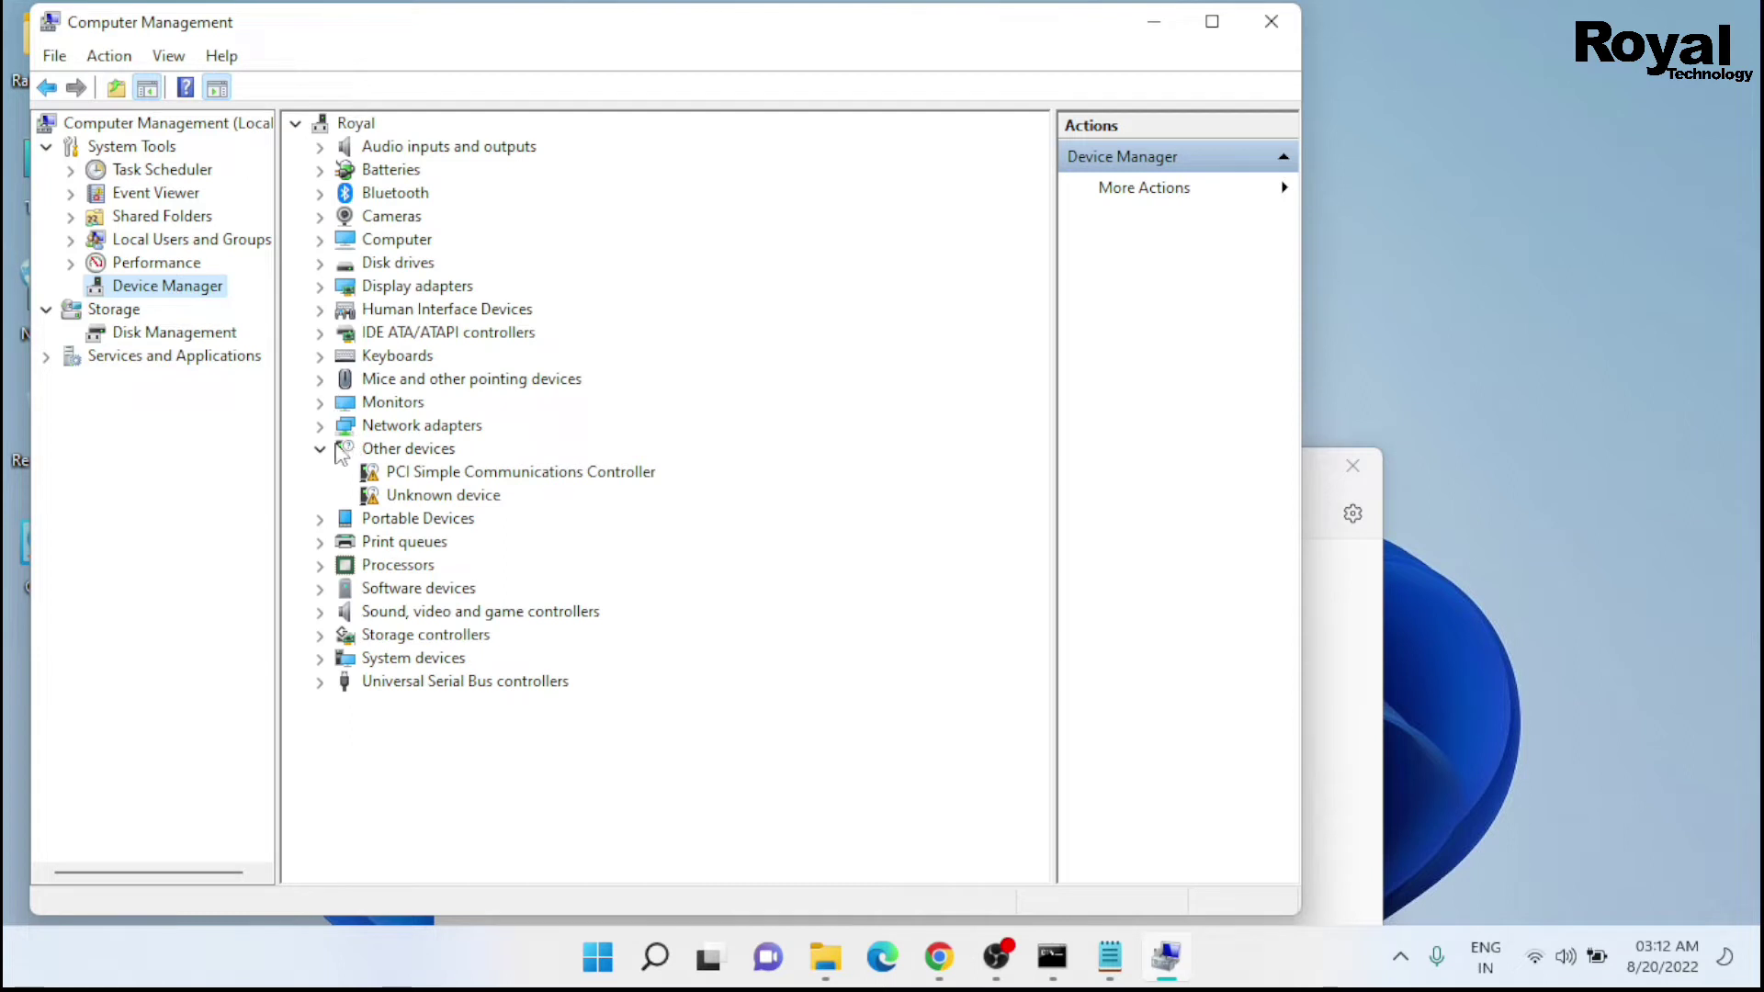
{"action": "left_click", "coordinate": [320, 427]}
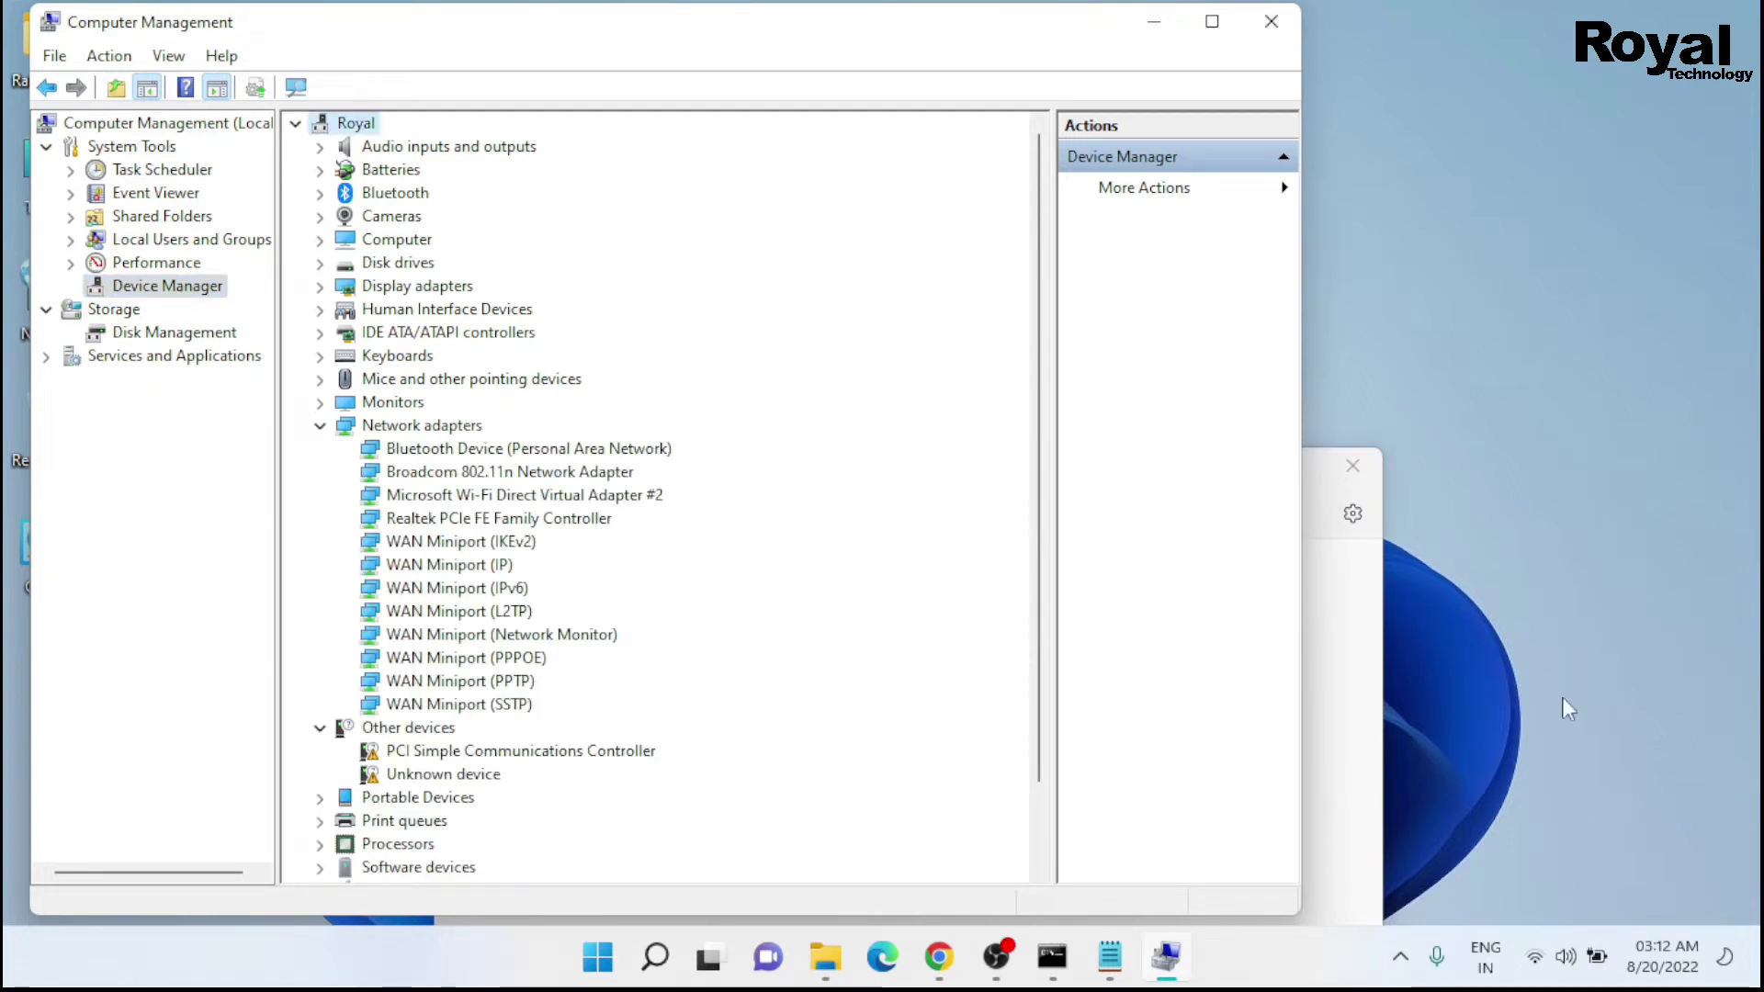
Open the Realtek PCIe FE Family Controller's Advanced properties, with the ipconfig output alongside
{"action": "left_click", "coordinate": [1052, 956]}
{"action": "left_click_drag", "start_coordinate": [657, 198], "coordinate": [1410, 193]}
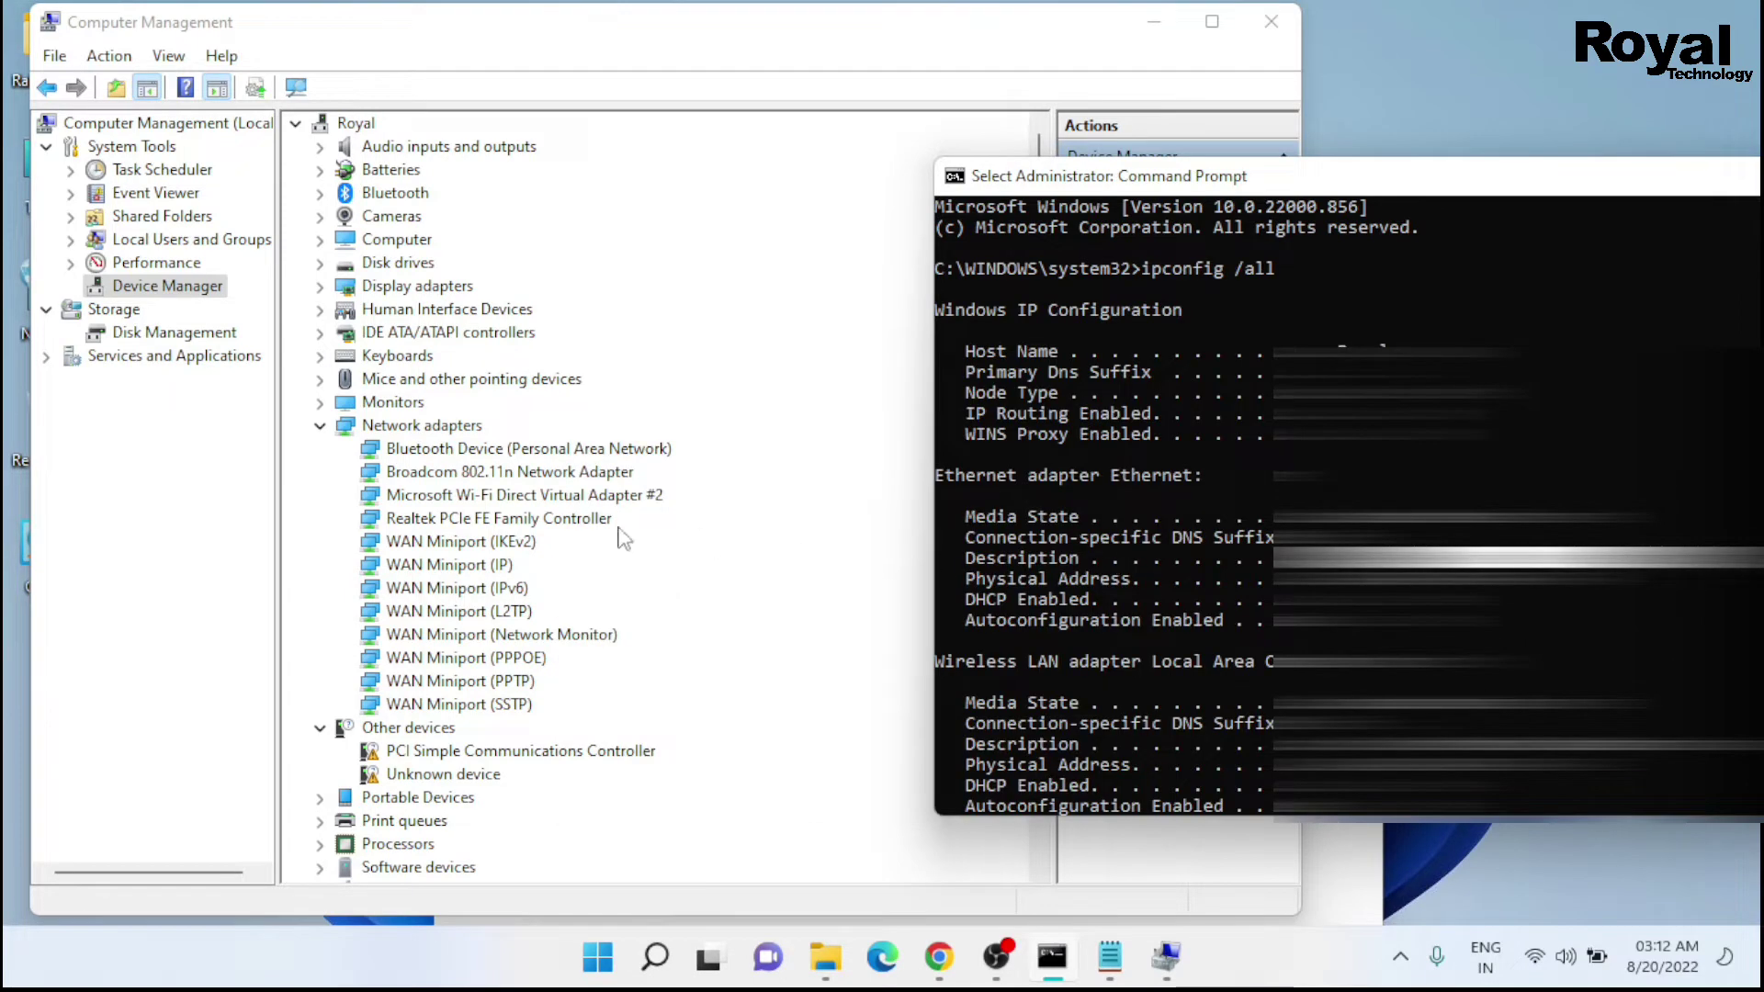
{"action": "left_click", "coordinate": [519, 520]}
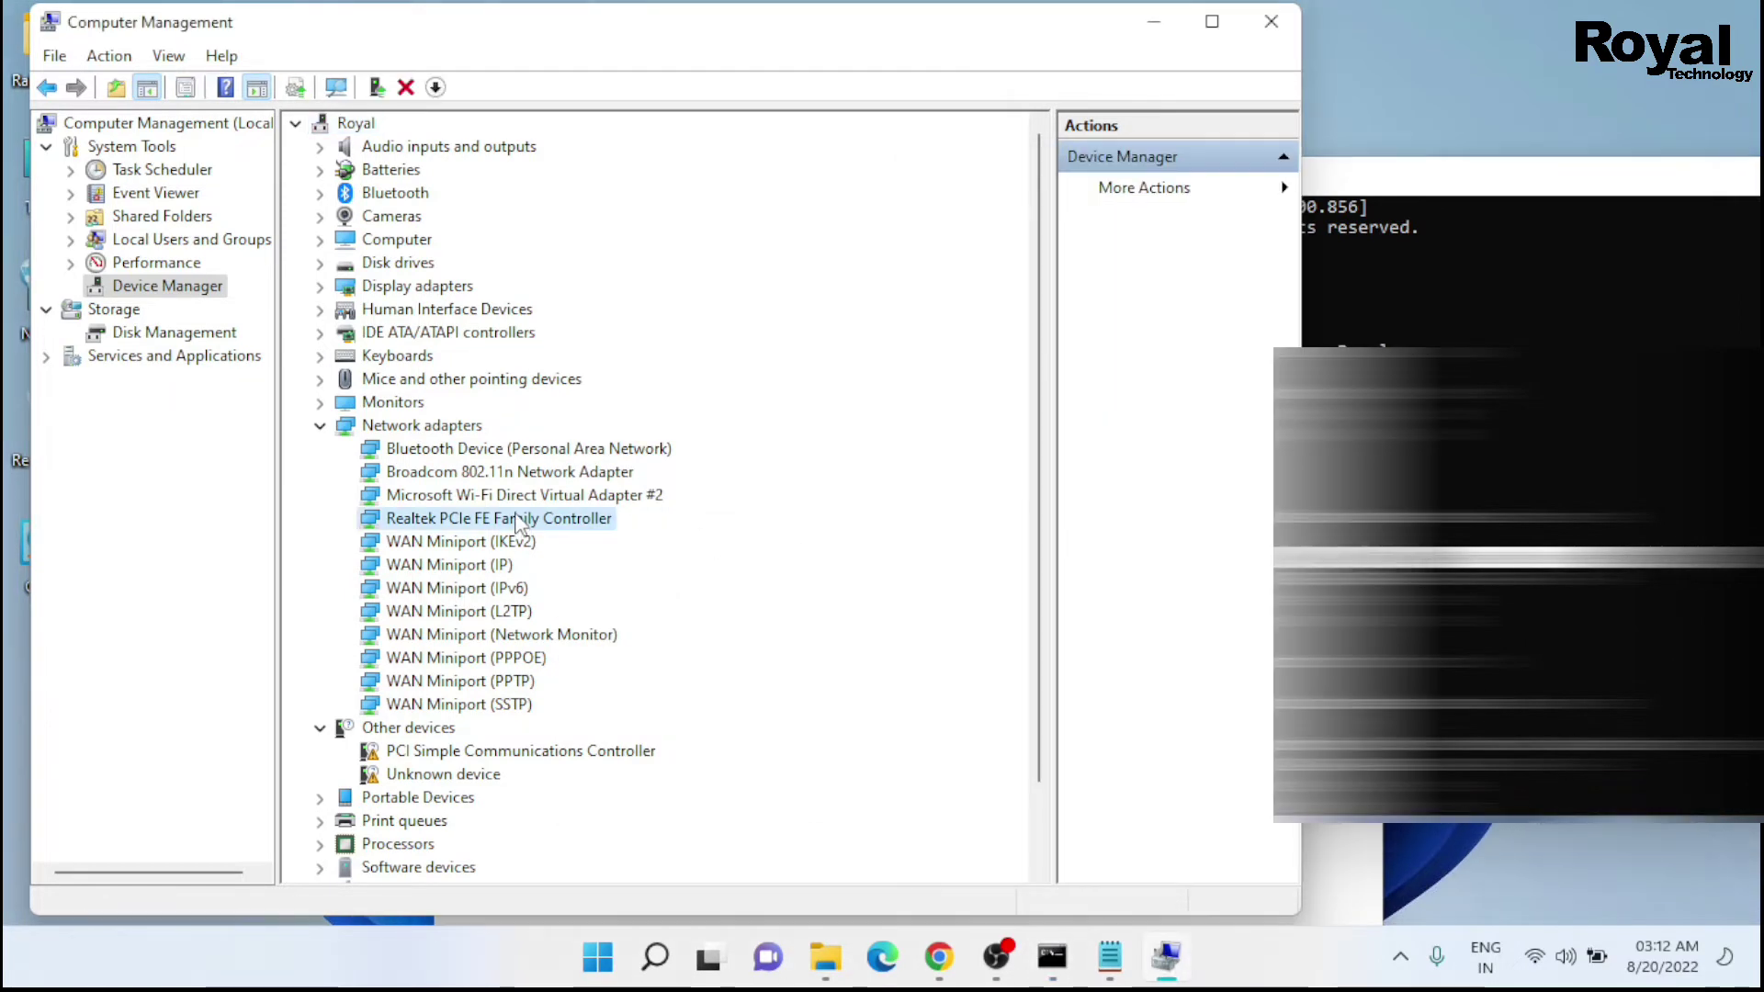
{"action": "right_click", "coordinate": [519, 522]}
{"action": "left_click", "coordinate": [601, 684]}
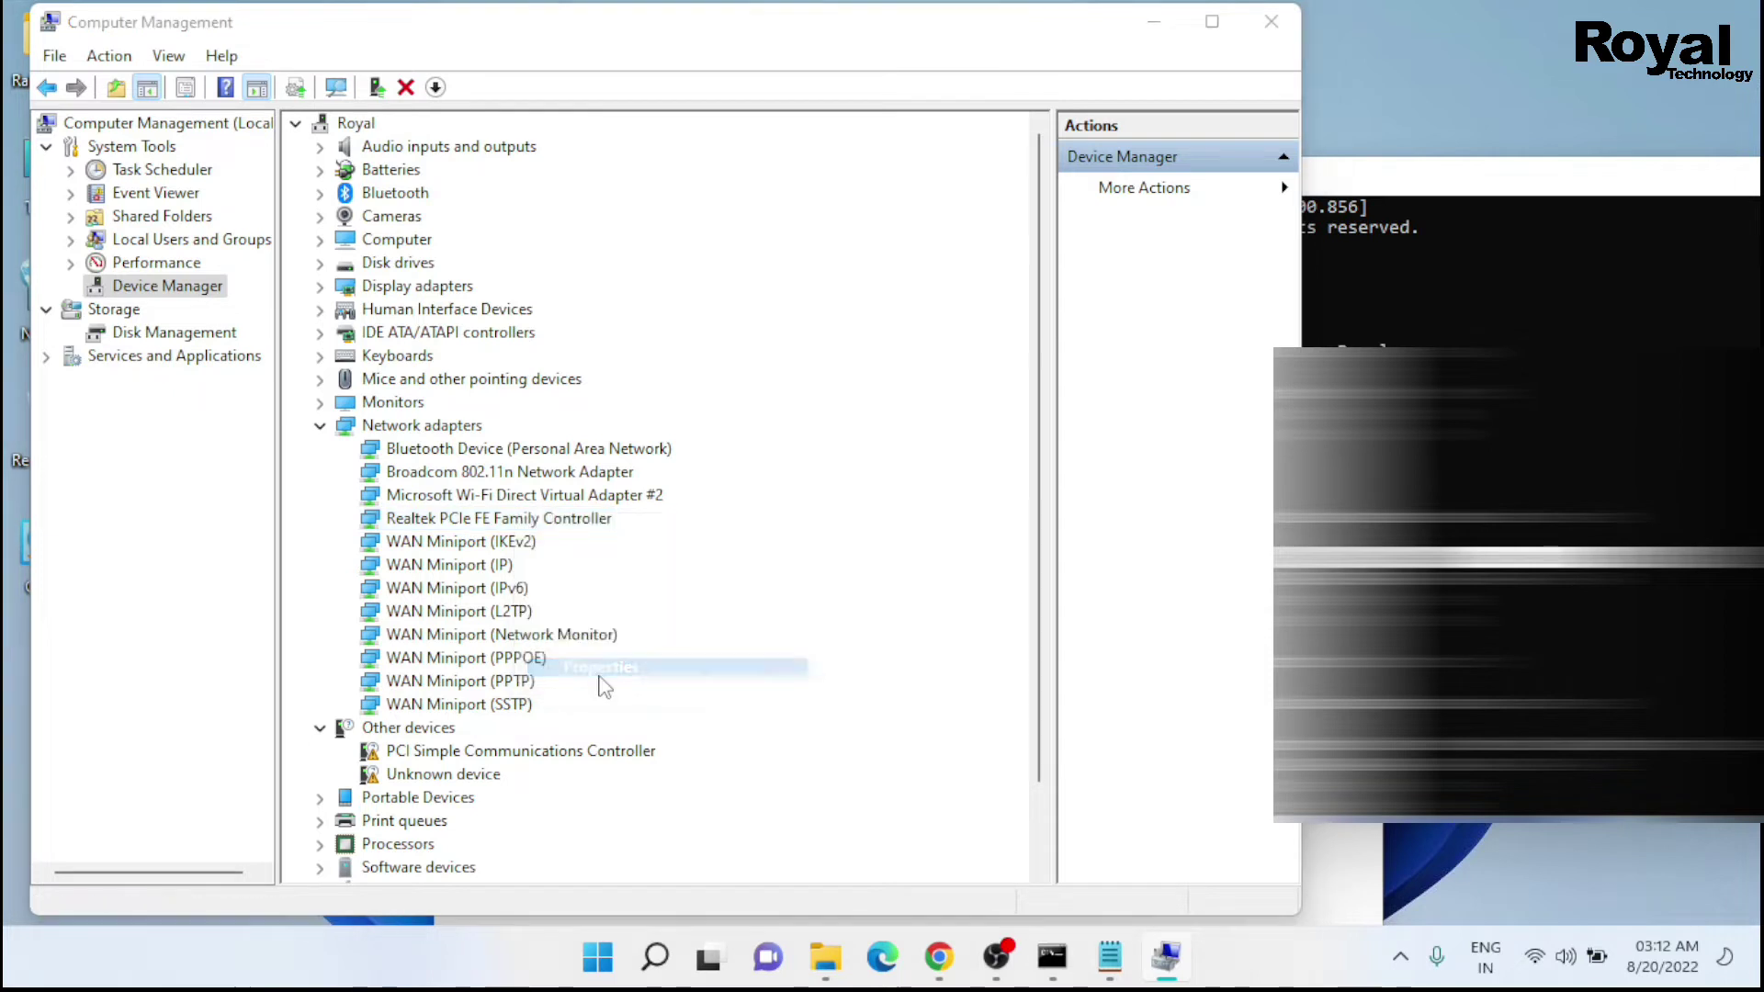
{"action": "left_click", "coordinate": [579, 242]}
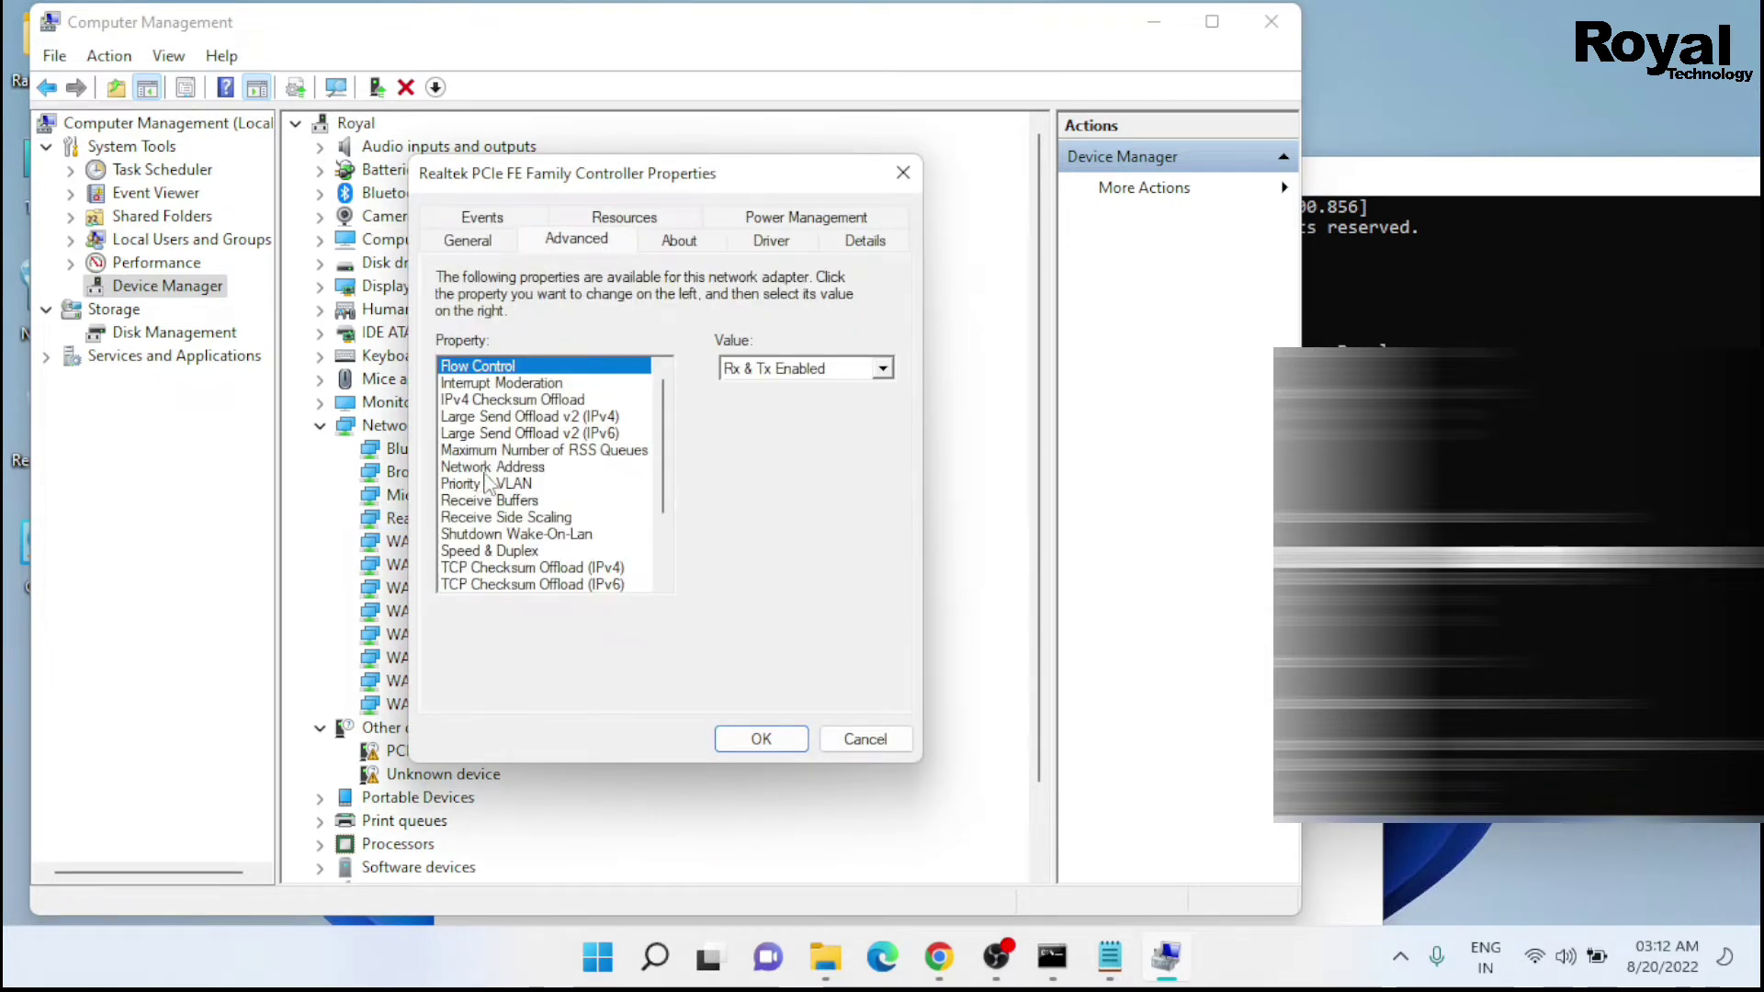
Paste 6C55596E8851 from the note as the Realtek adapter's Network Address and confirm
{"action": "left_click", "coordinate": [478, 469]}
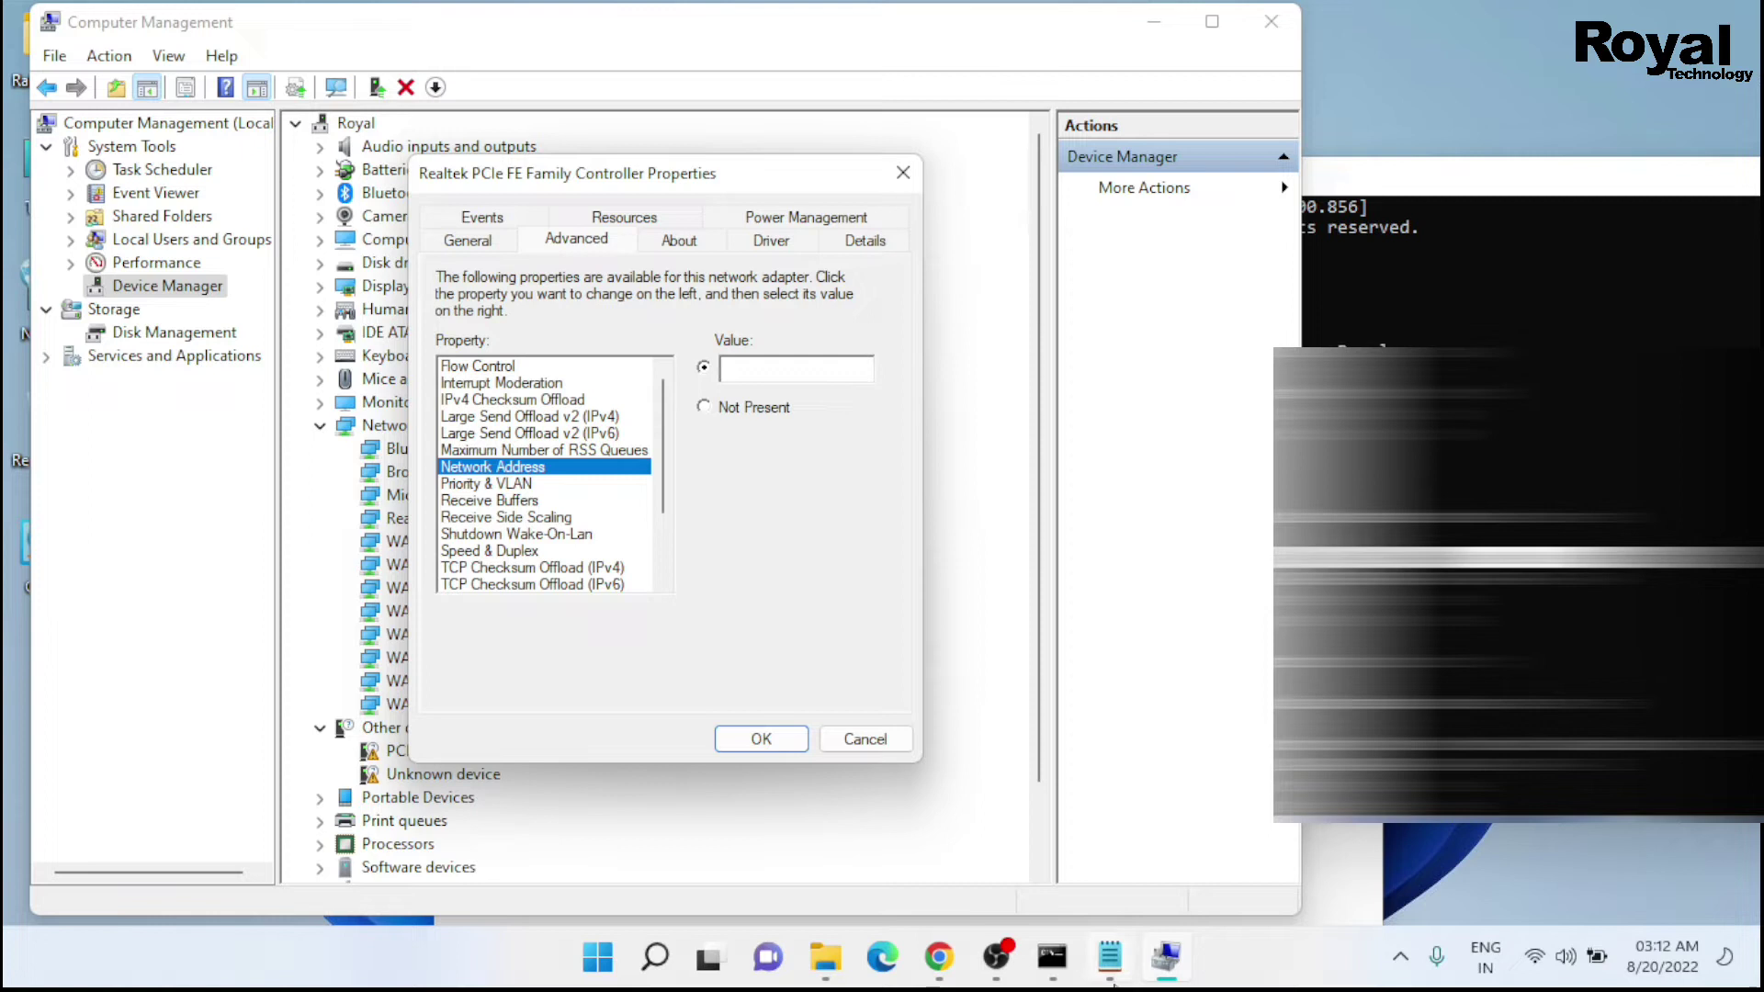
{"action": "left_click", "coordinate": [1109, 963]}
{"action": "left_click", "coordinate": [611, 619]}
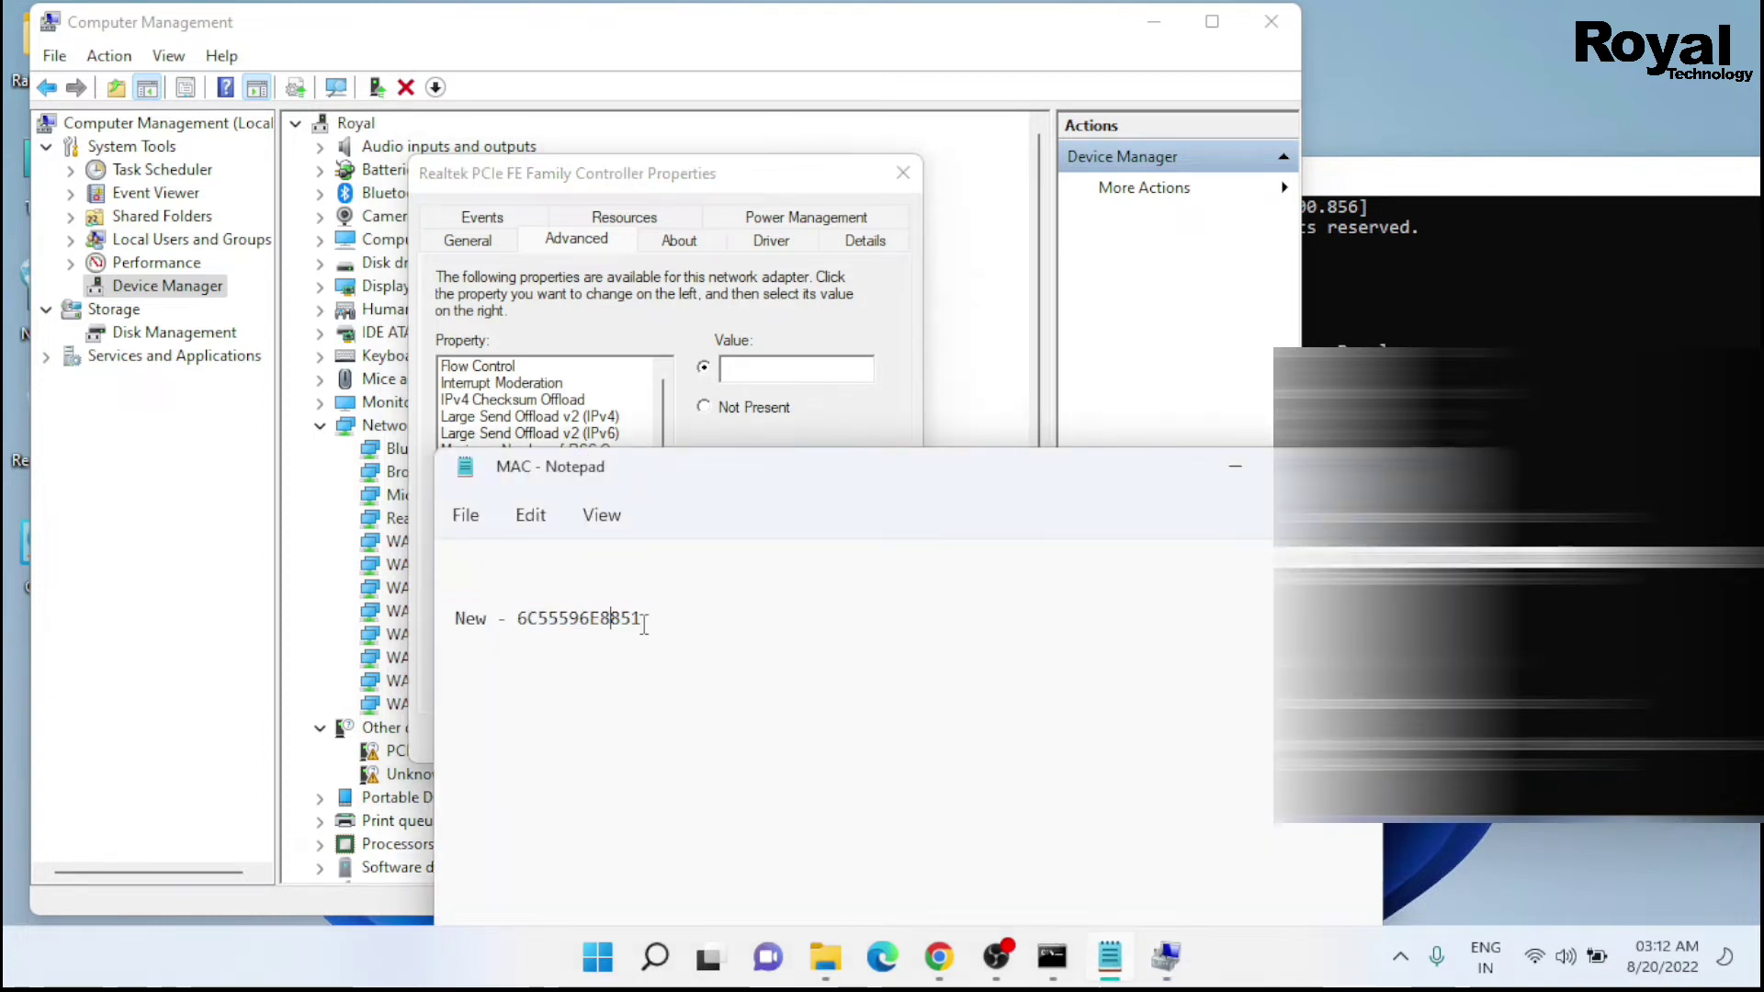
{"action": "left_click_drag", "start_coordinate": [643, 618], "coordinate": [515, 618]}
{"action": "key", "text": "ctrl+c"}
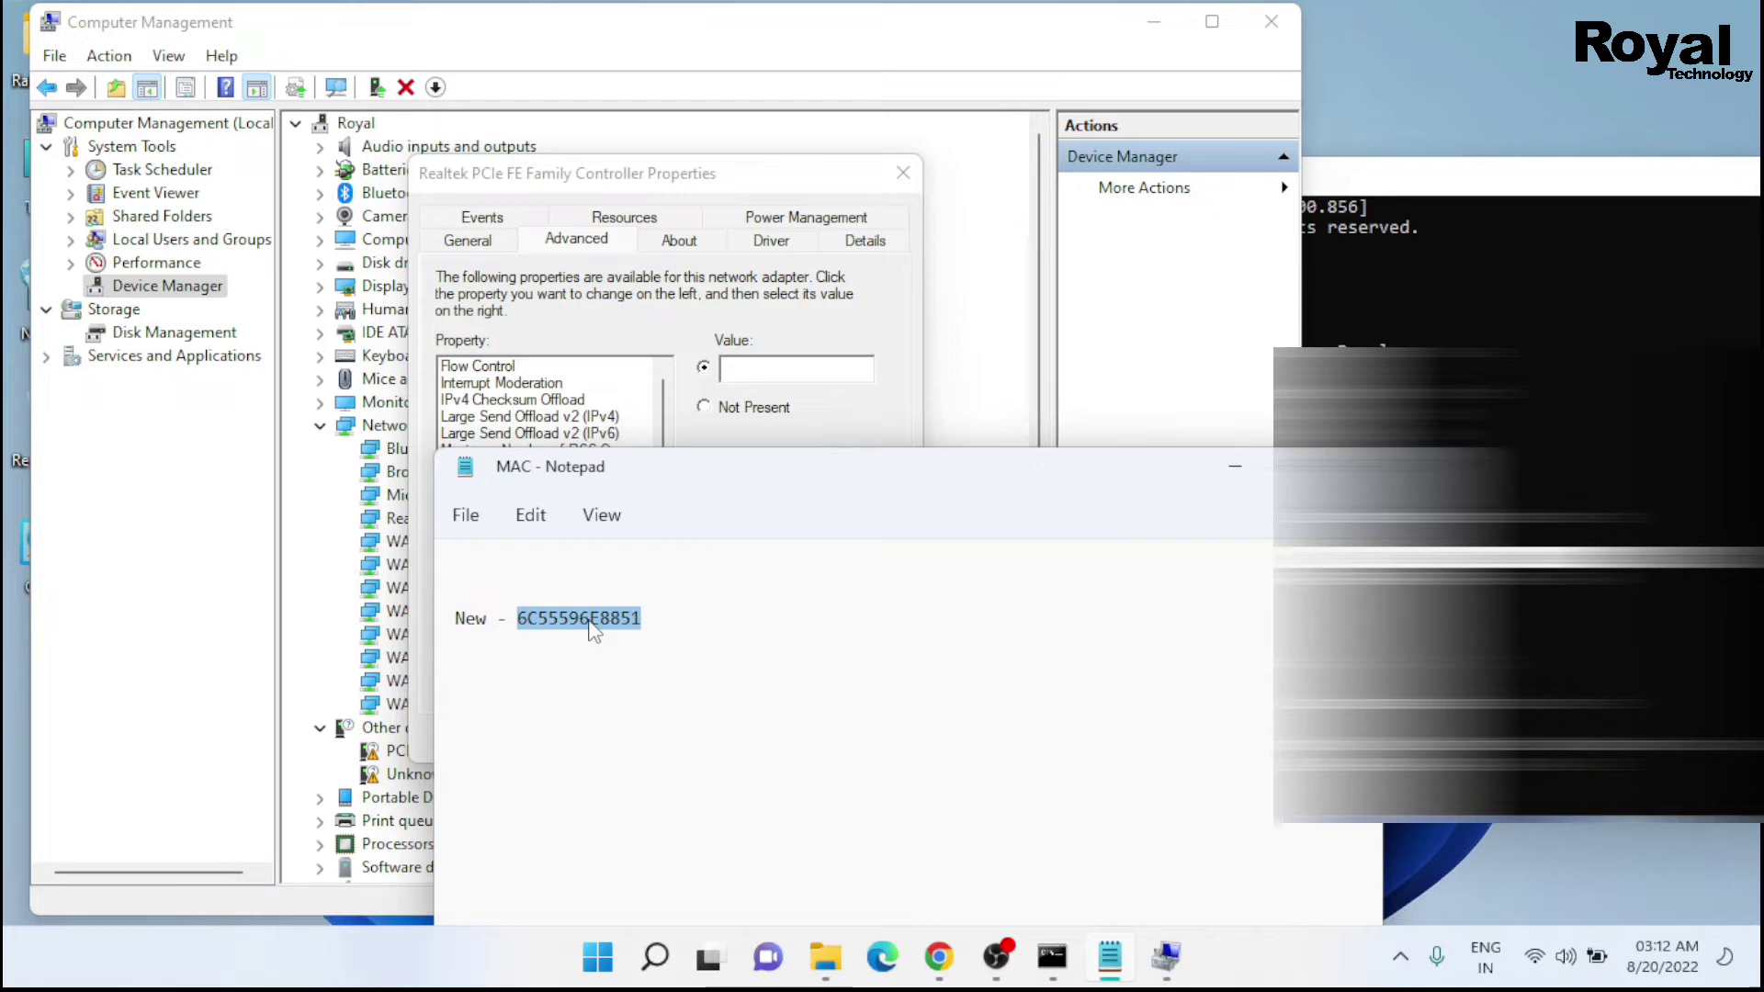
{"action": "left_click", "coordinate": [756, 370]}
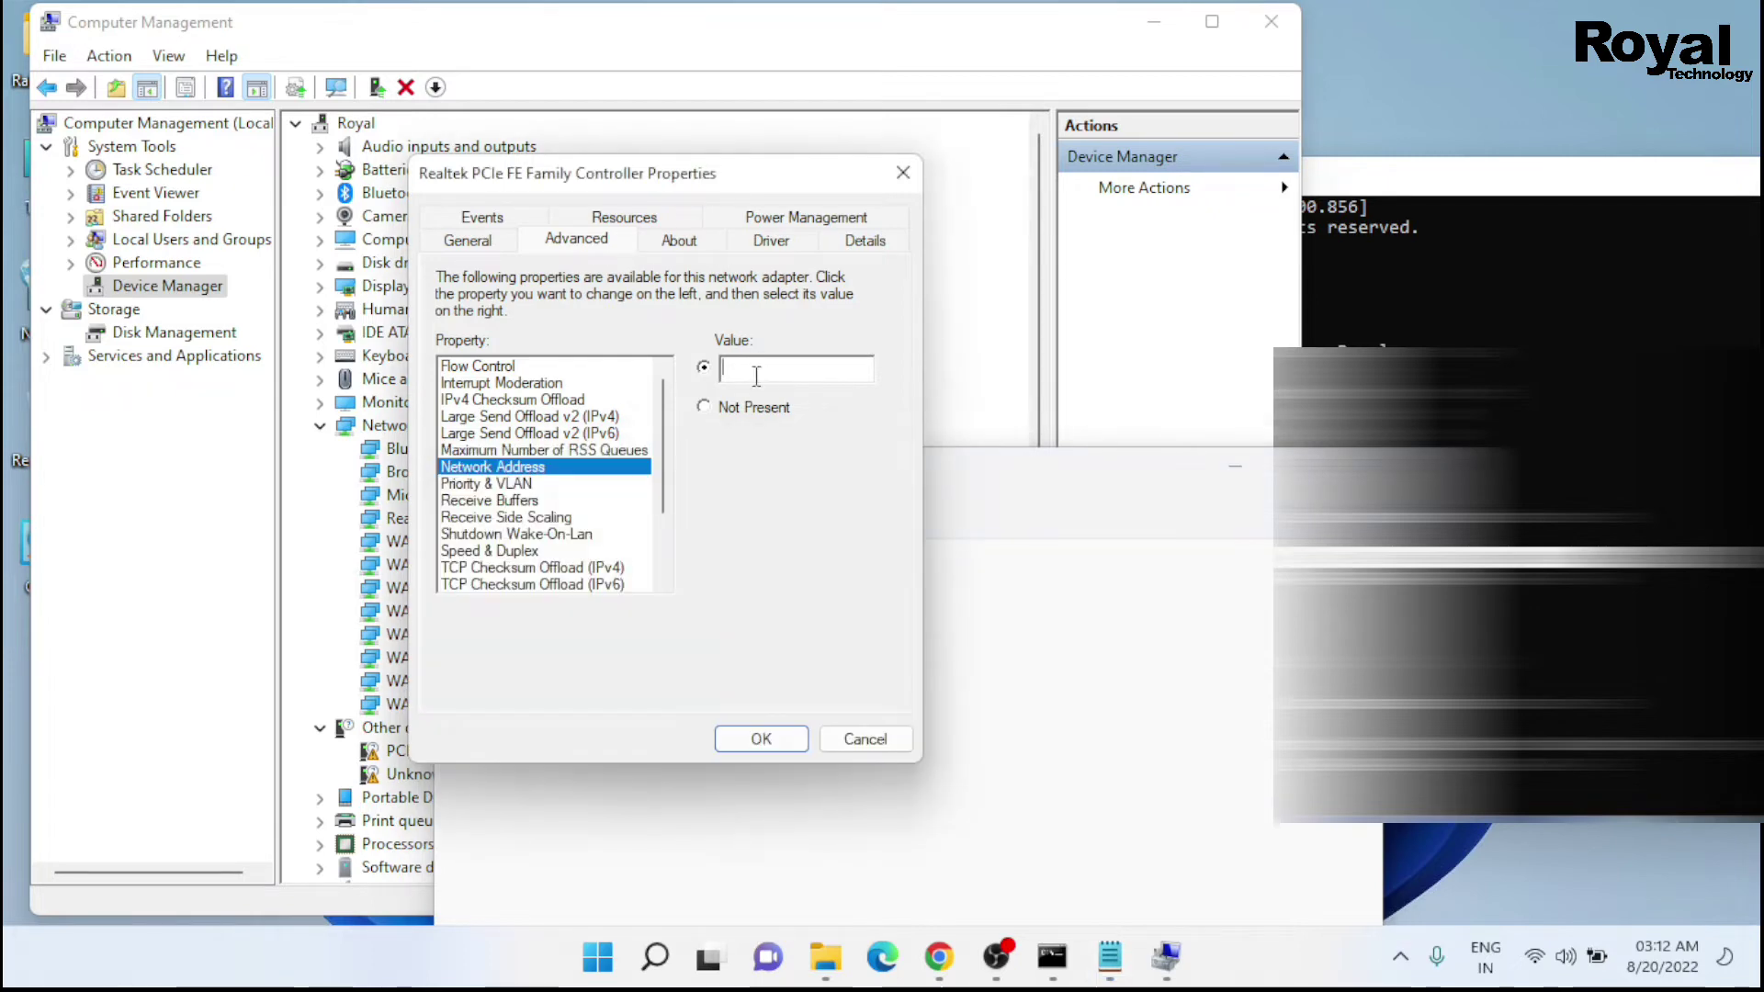
{"action": "key", "text": "ctrl+v"}
{"action": "left_click", "coordinate": [770, 745]}
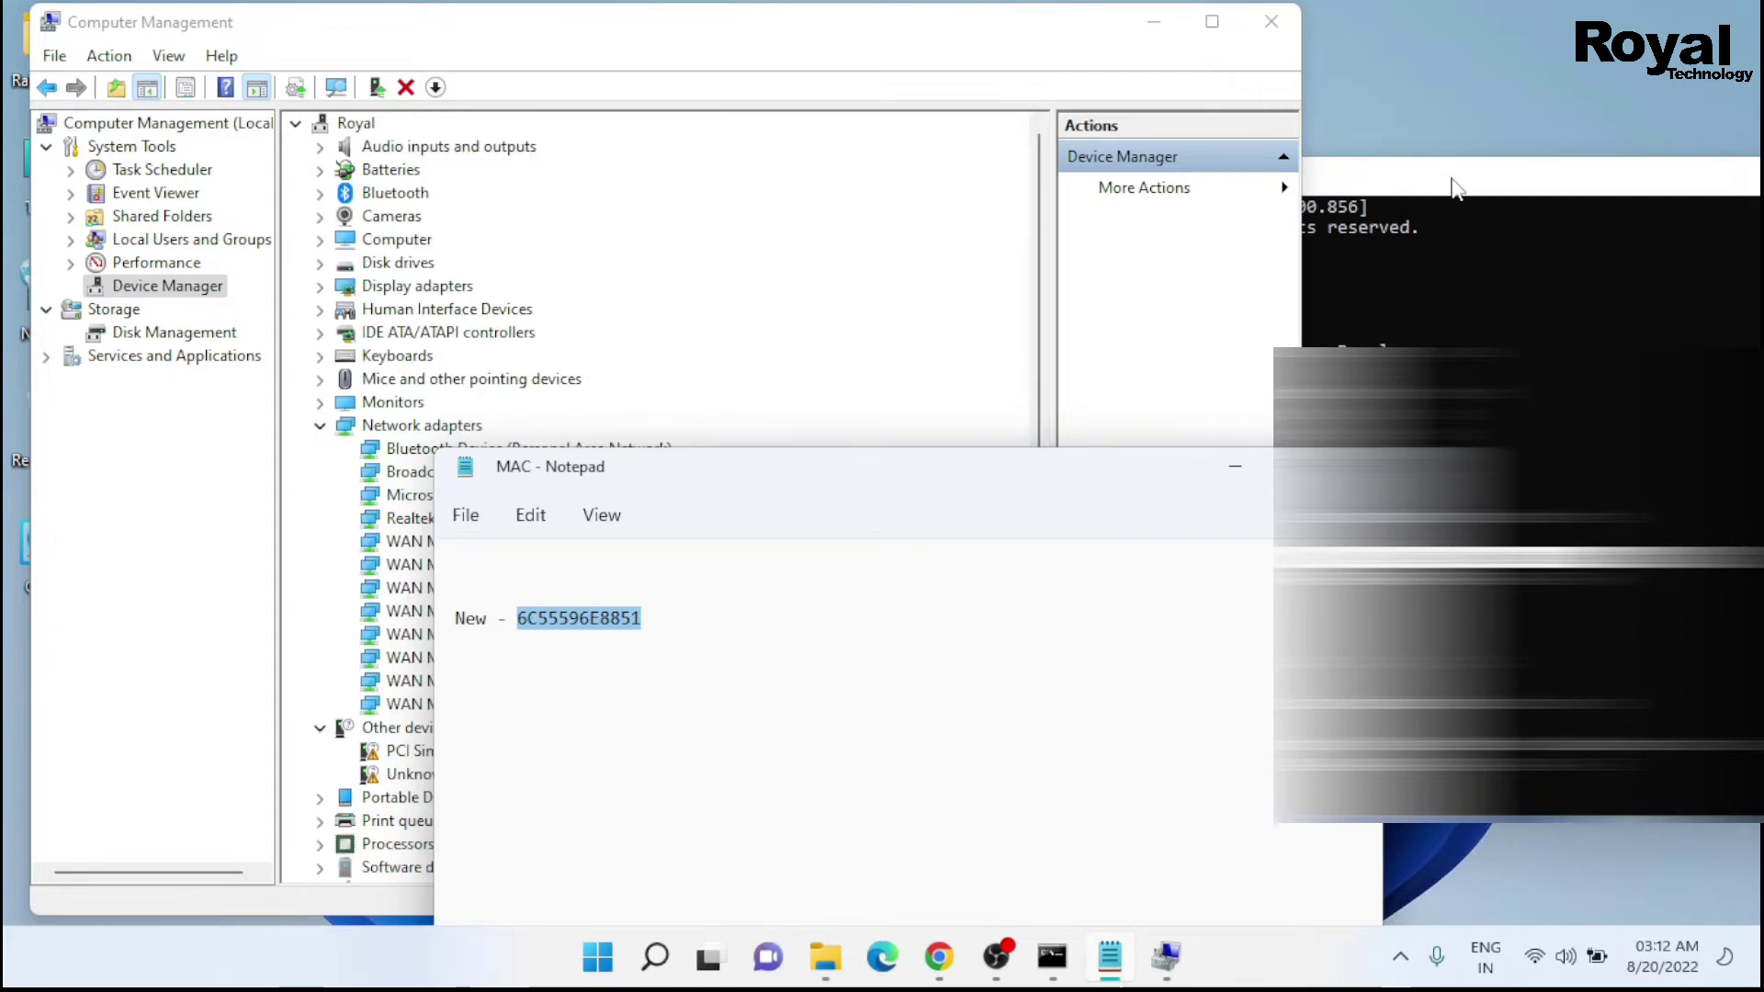
Rerun ipconfig /all and scroll to the Ethernet section, which still shows the old address
{"action": "left_click_drag", "start_coordinate": [1451, 188], "coordinate": [899, 140]}
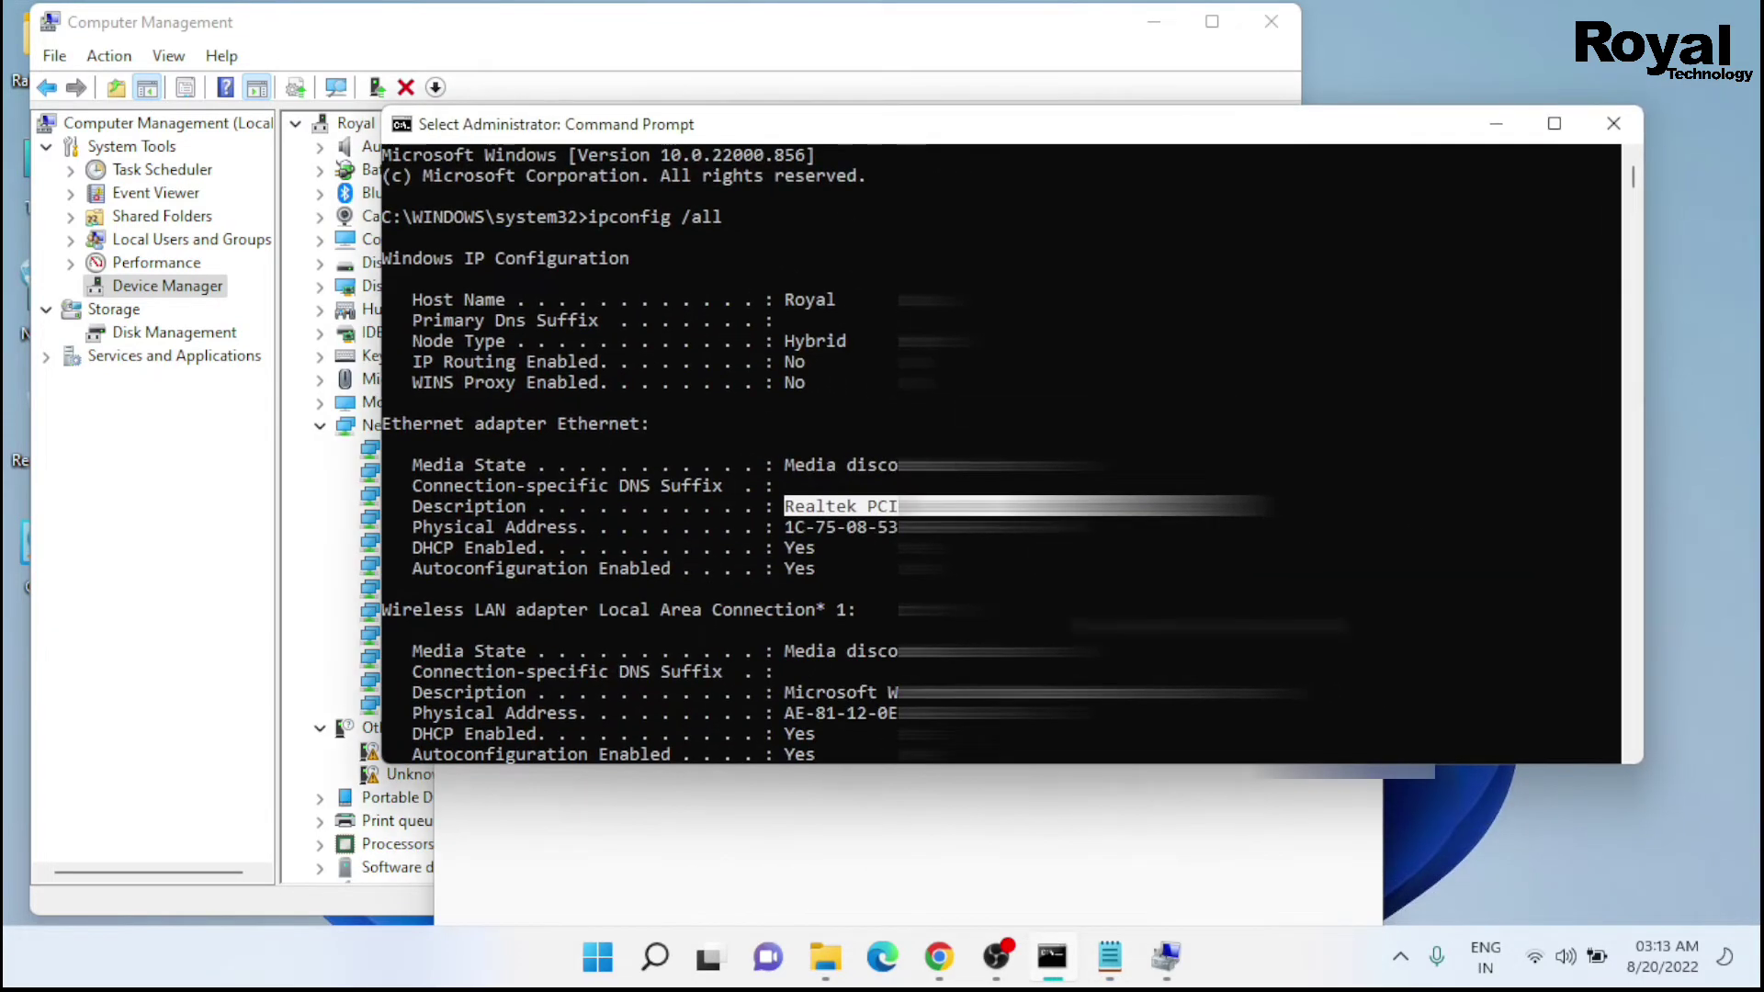
{"action": "scroll", "coordinate": [1001, 450], "scroll_direction": "down", "scroll_amount": 15}
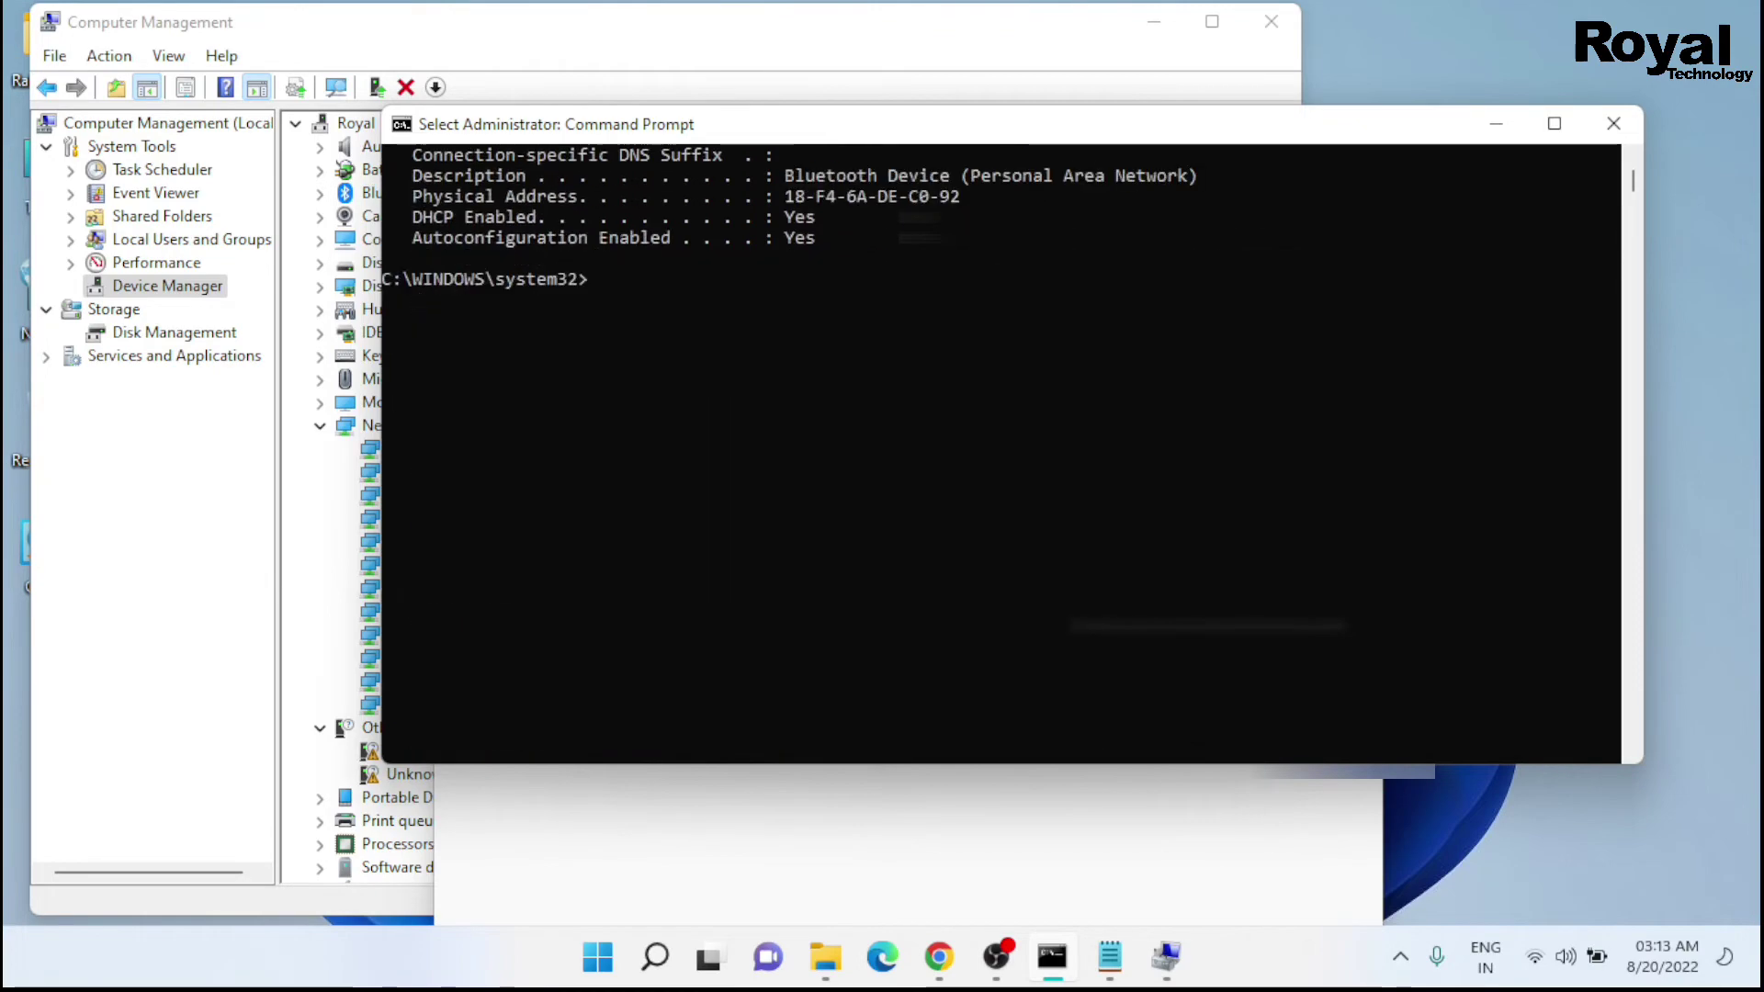
{"action": "key", "text": "Up"}
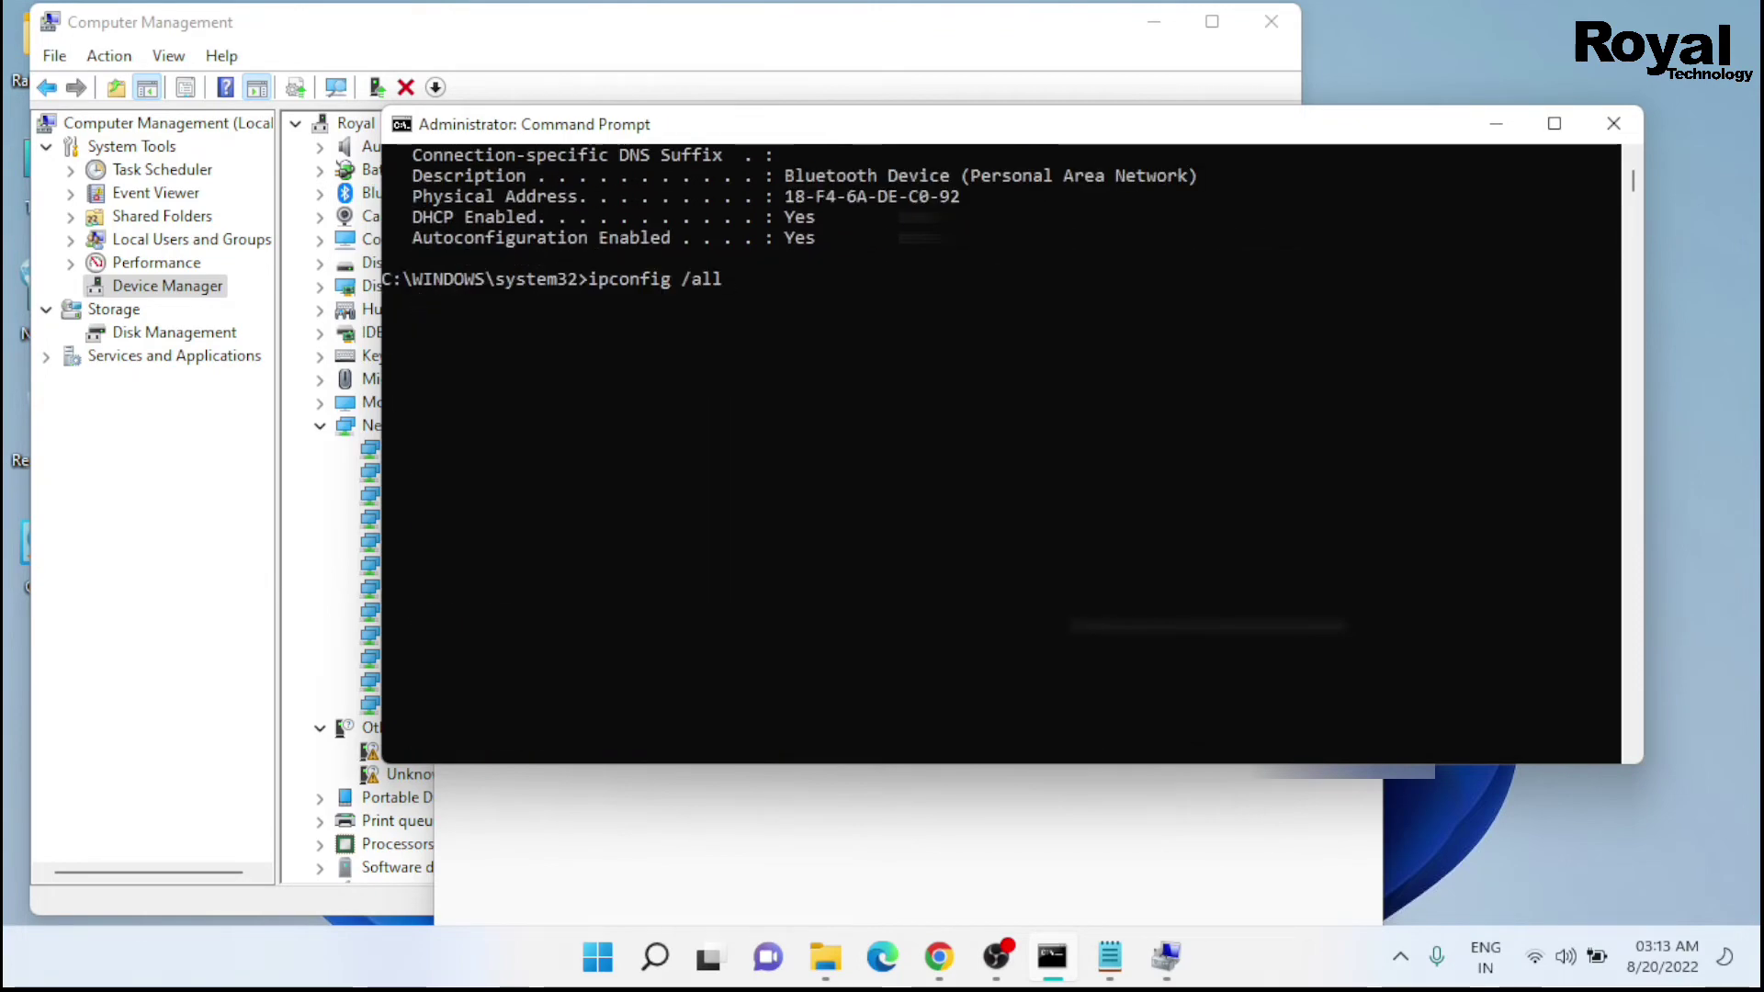
{"action": "key", "text": "Return"}
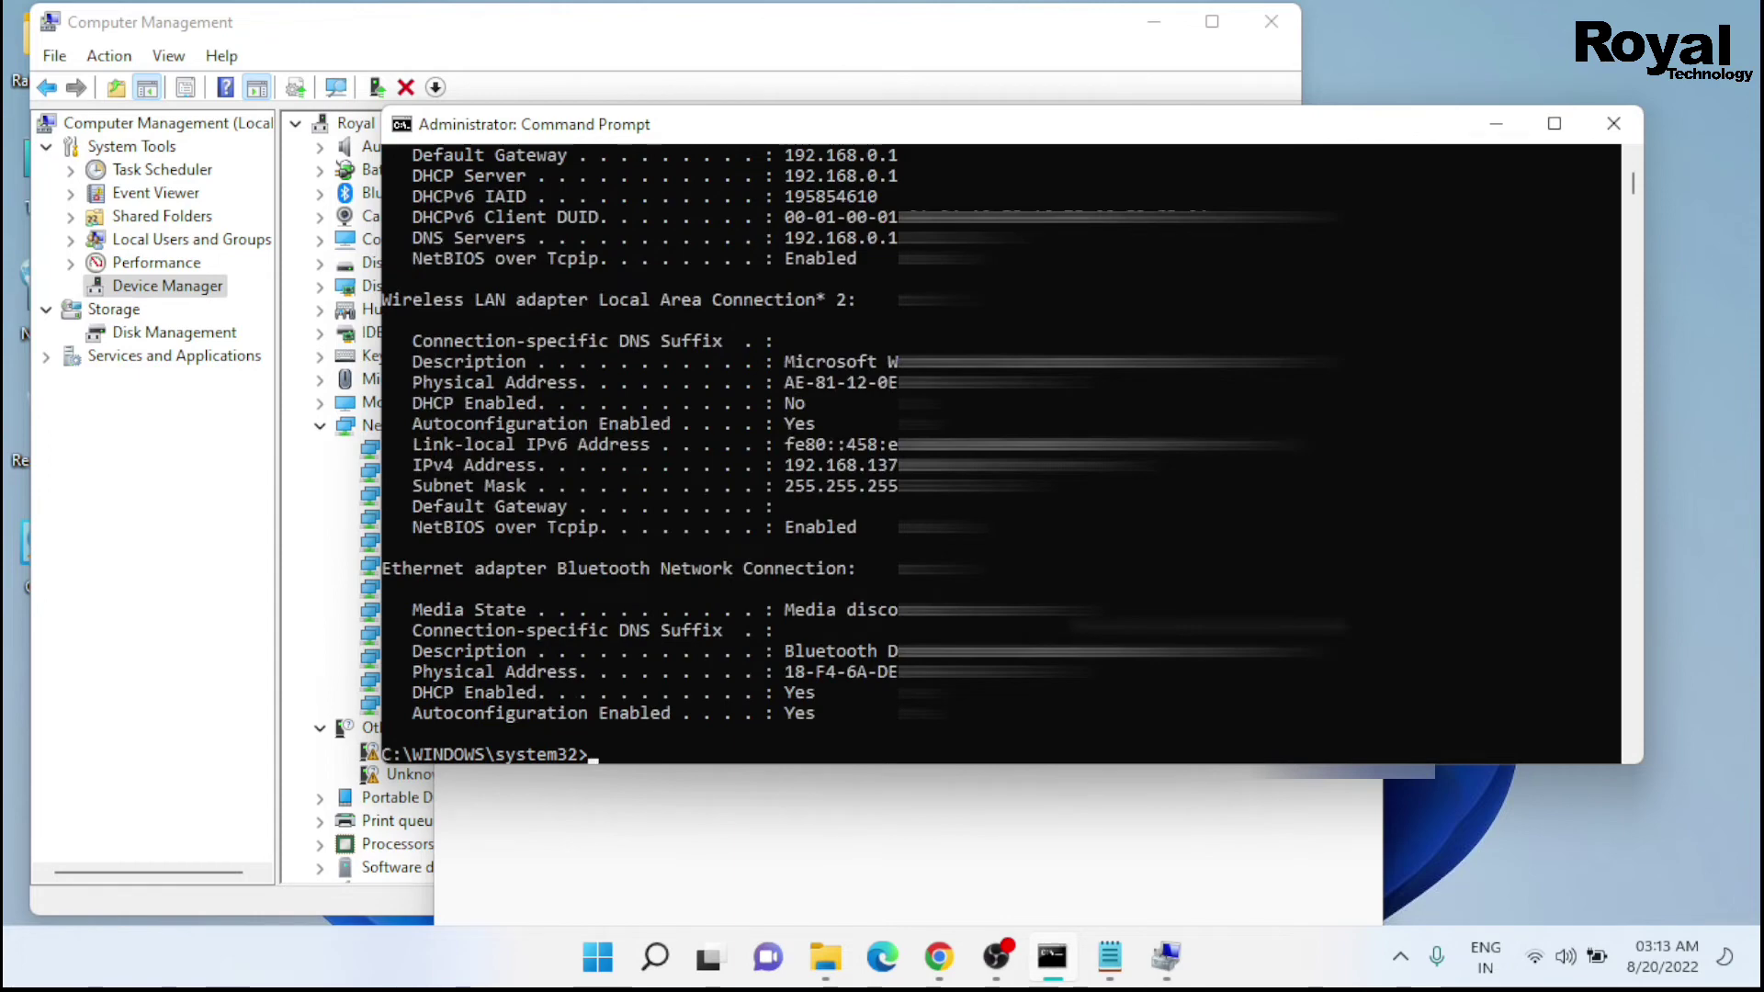
{"action": "scroll", "coordinate": [1001, 450], "scroll_direction": "up", "scroll_amount": 5}
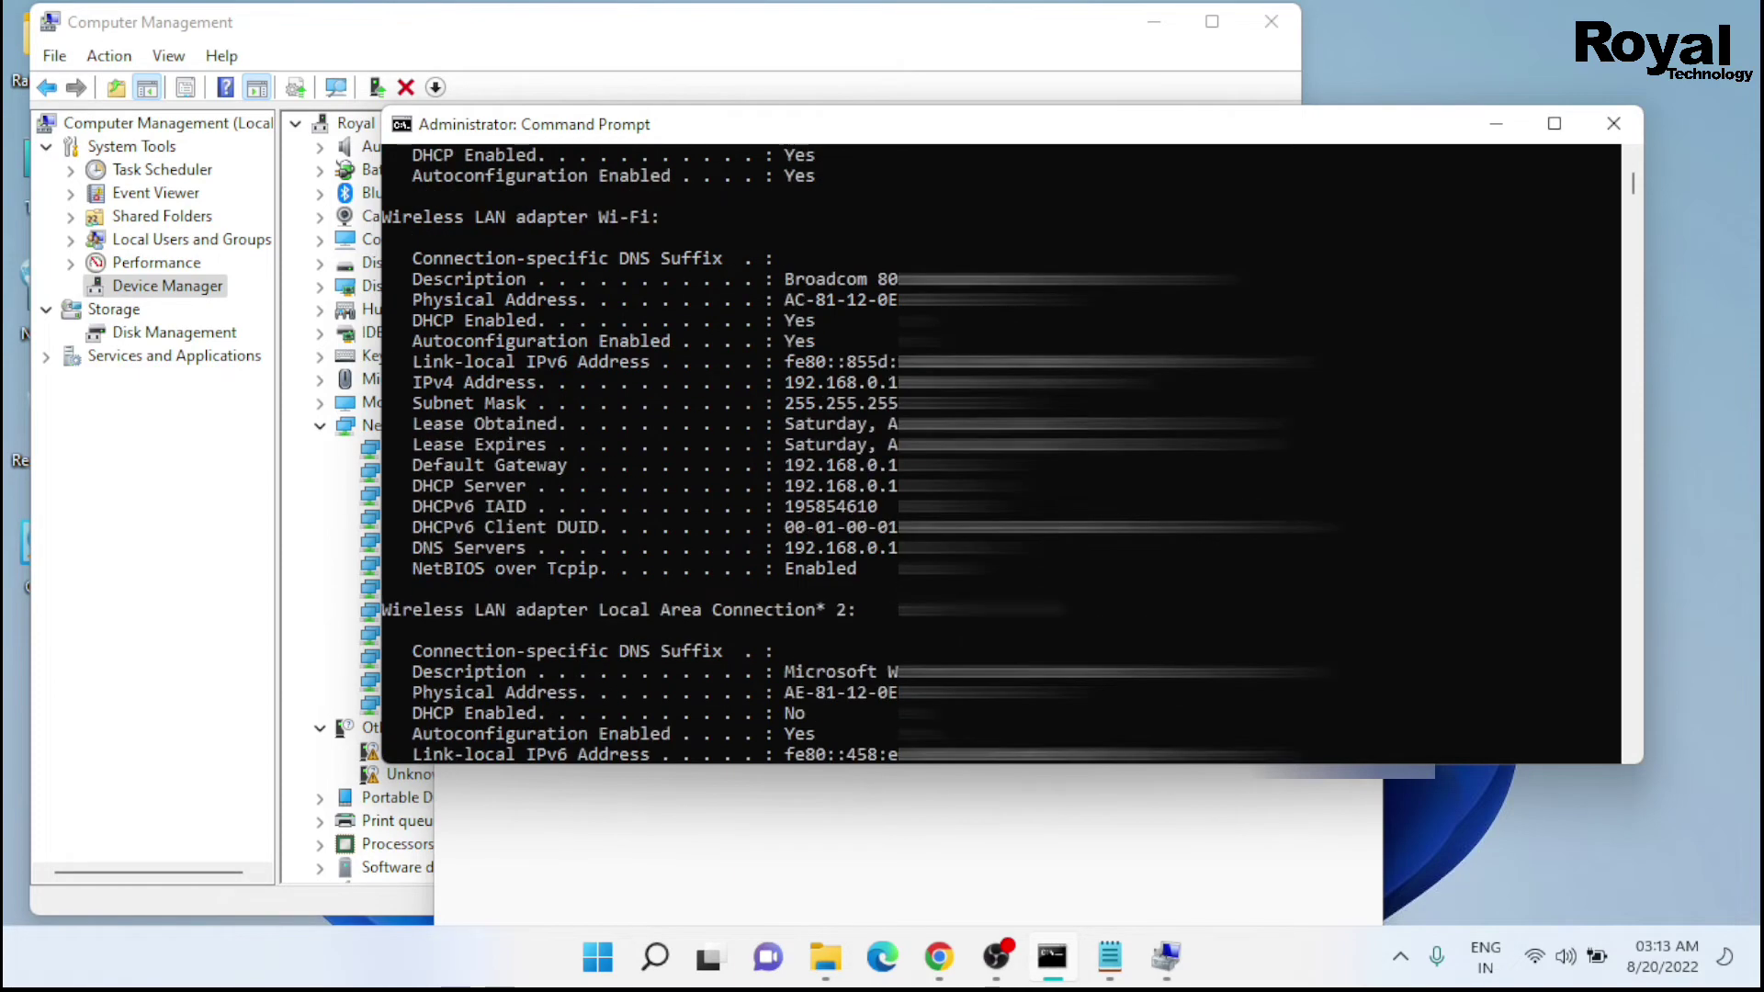
{"action": "scroll", "coordinate": [1001, 450], "scroll_direction": "up", "scroll_amount": 20}
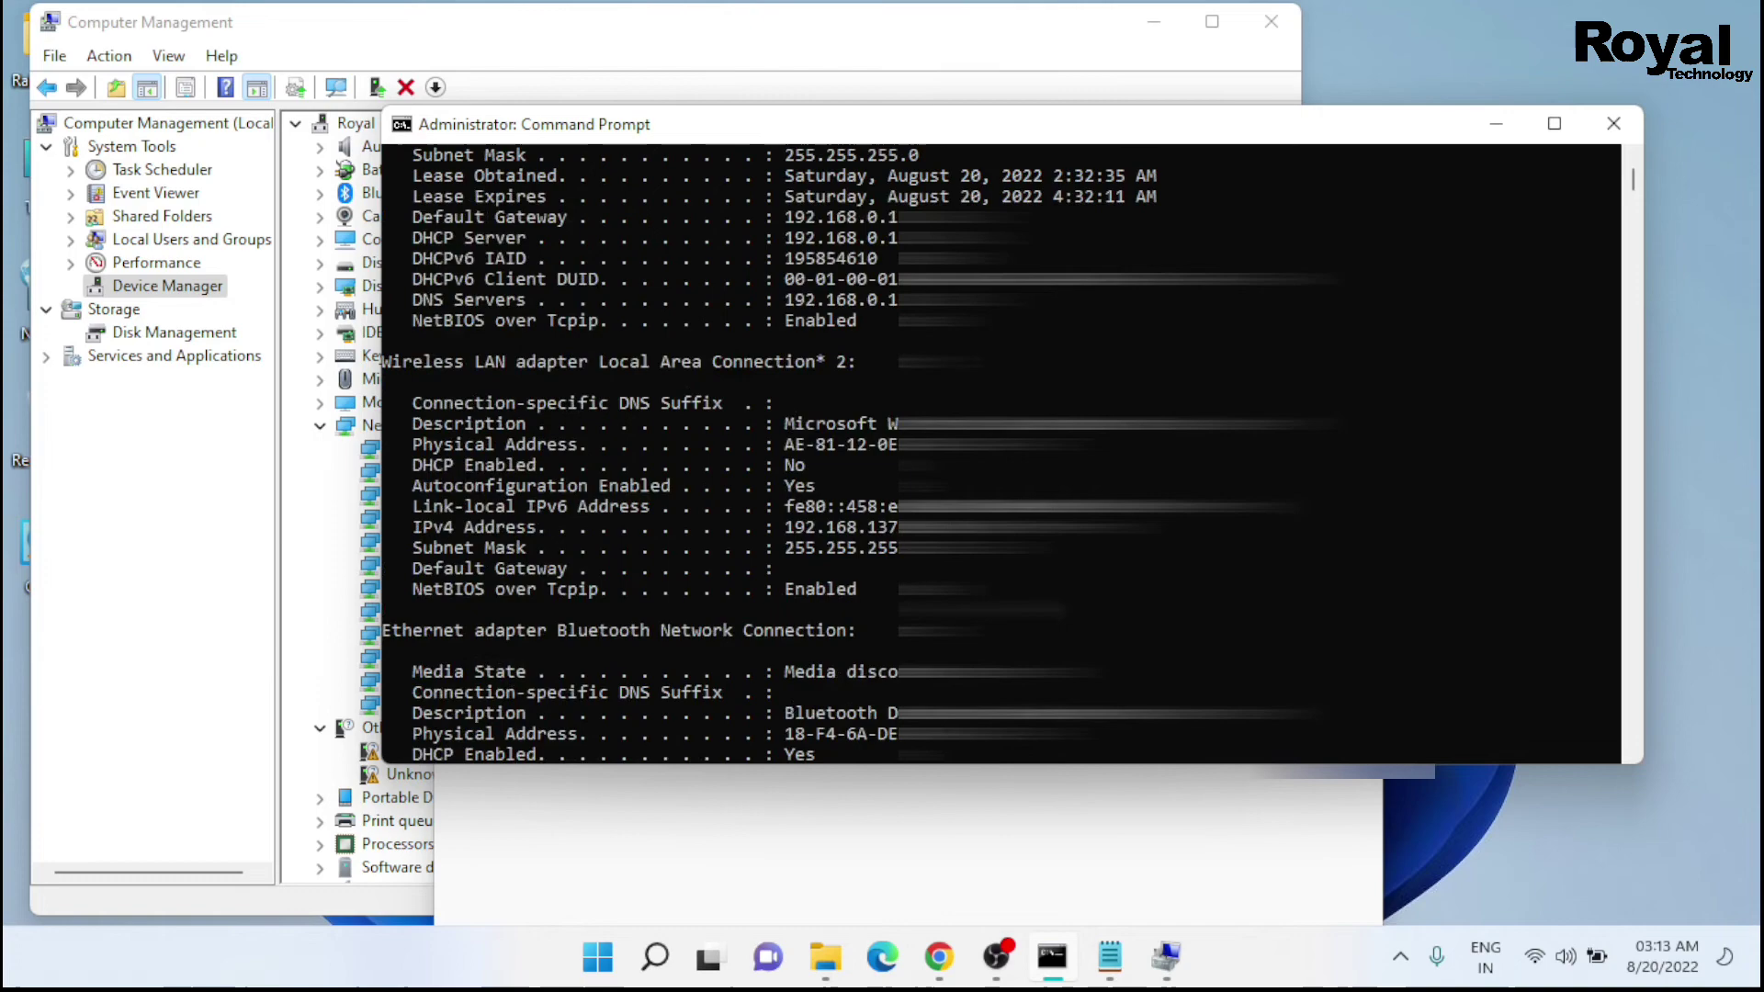
{"action": "scroll", "coordinate": [1002, 450], "scroll_direction": "up", "scroll_amount": 15}
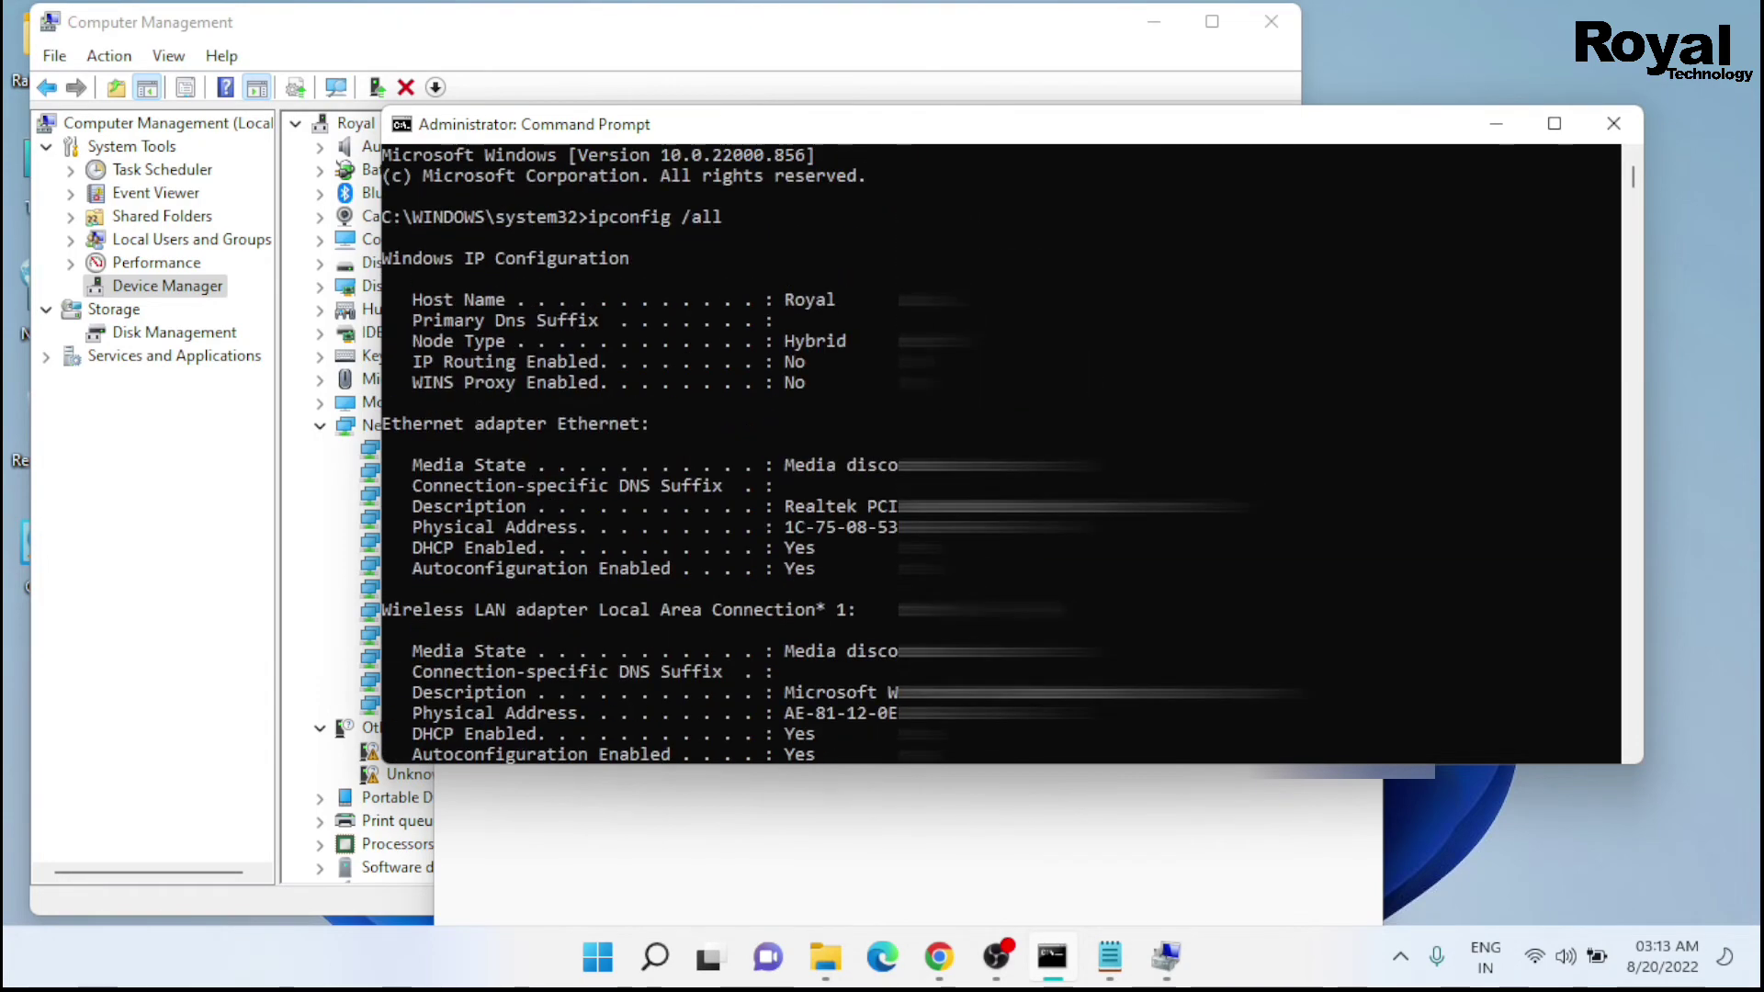
{"action": "left_click_drag", "start_coordinate": [925, 137], "coordinate": [1318, 195]}
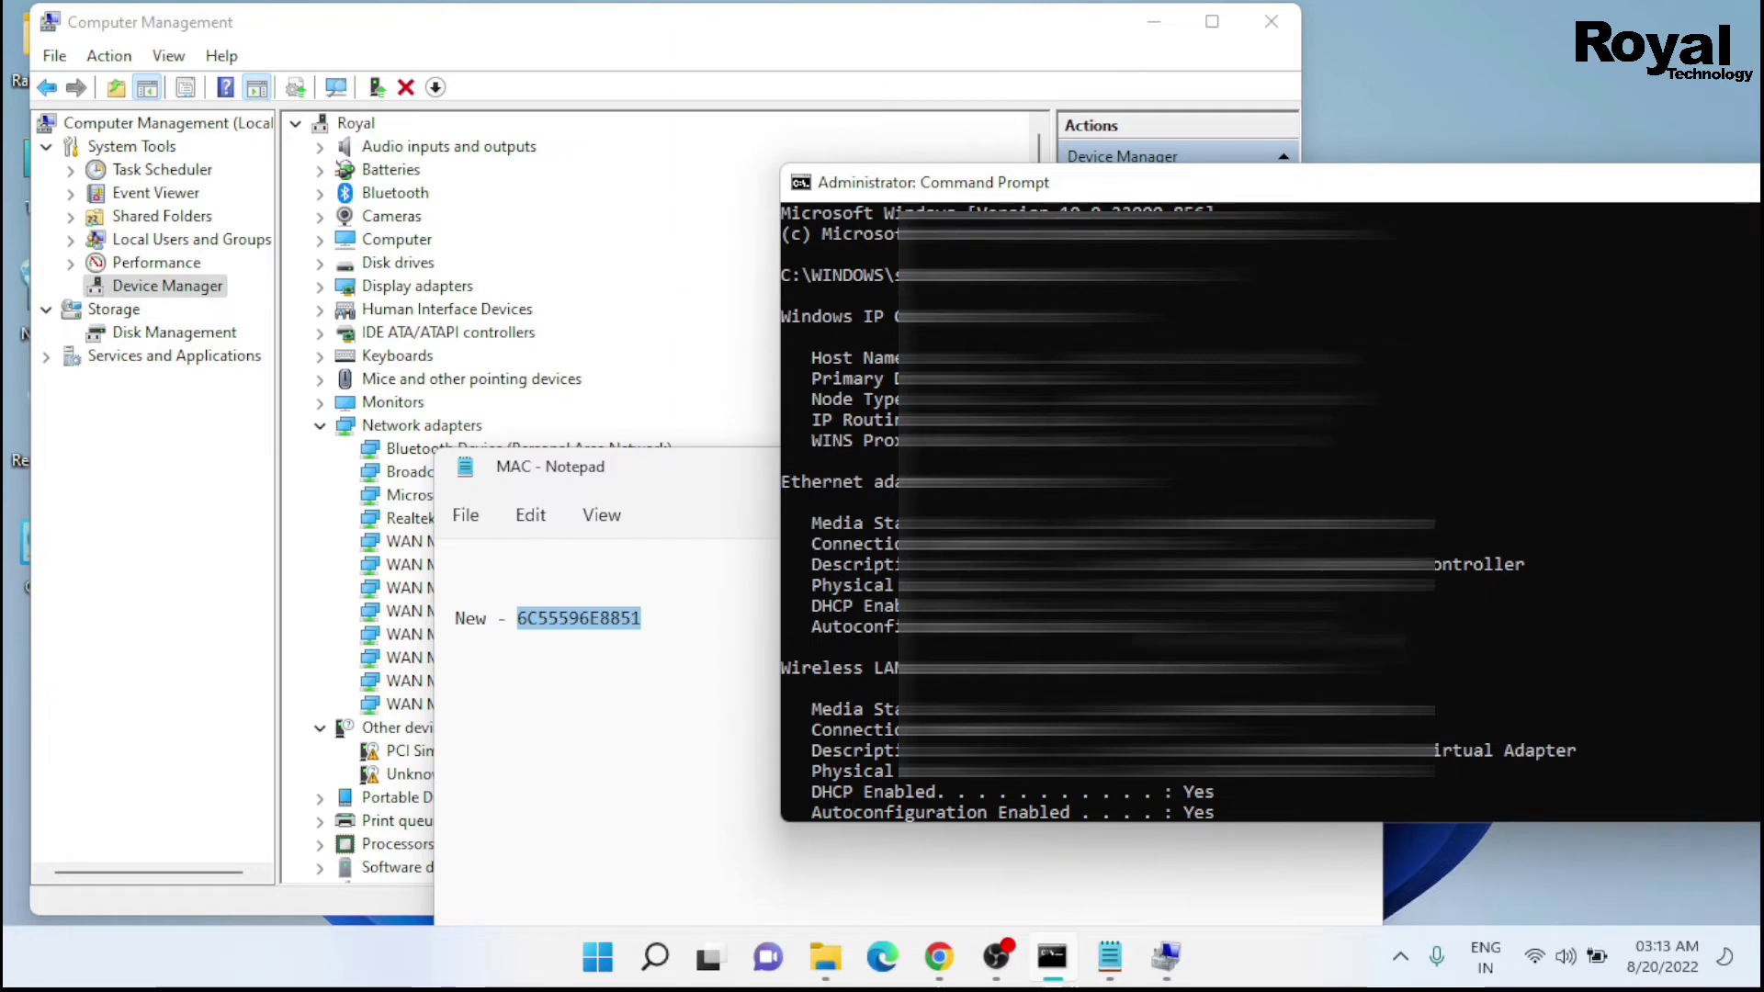
{"action": "left_click_drag", "start_coordinate": [1249, 186], "coordinate": [823, 153]}
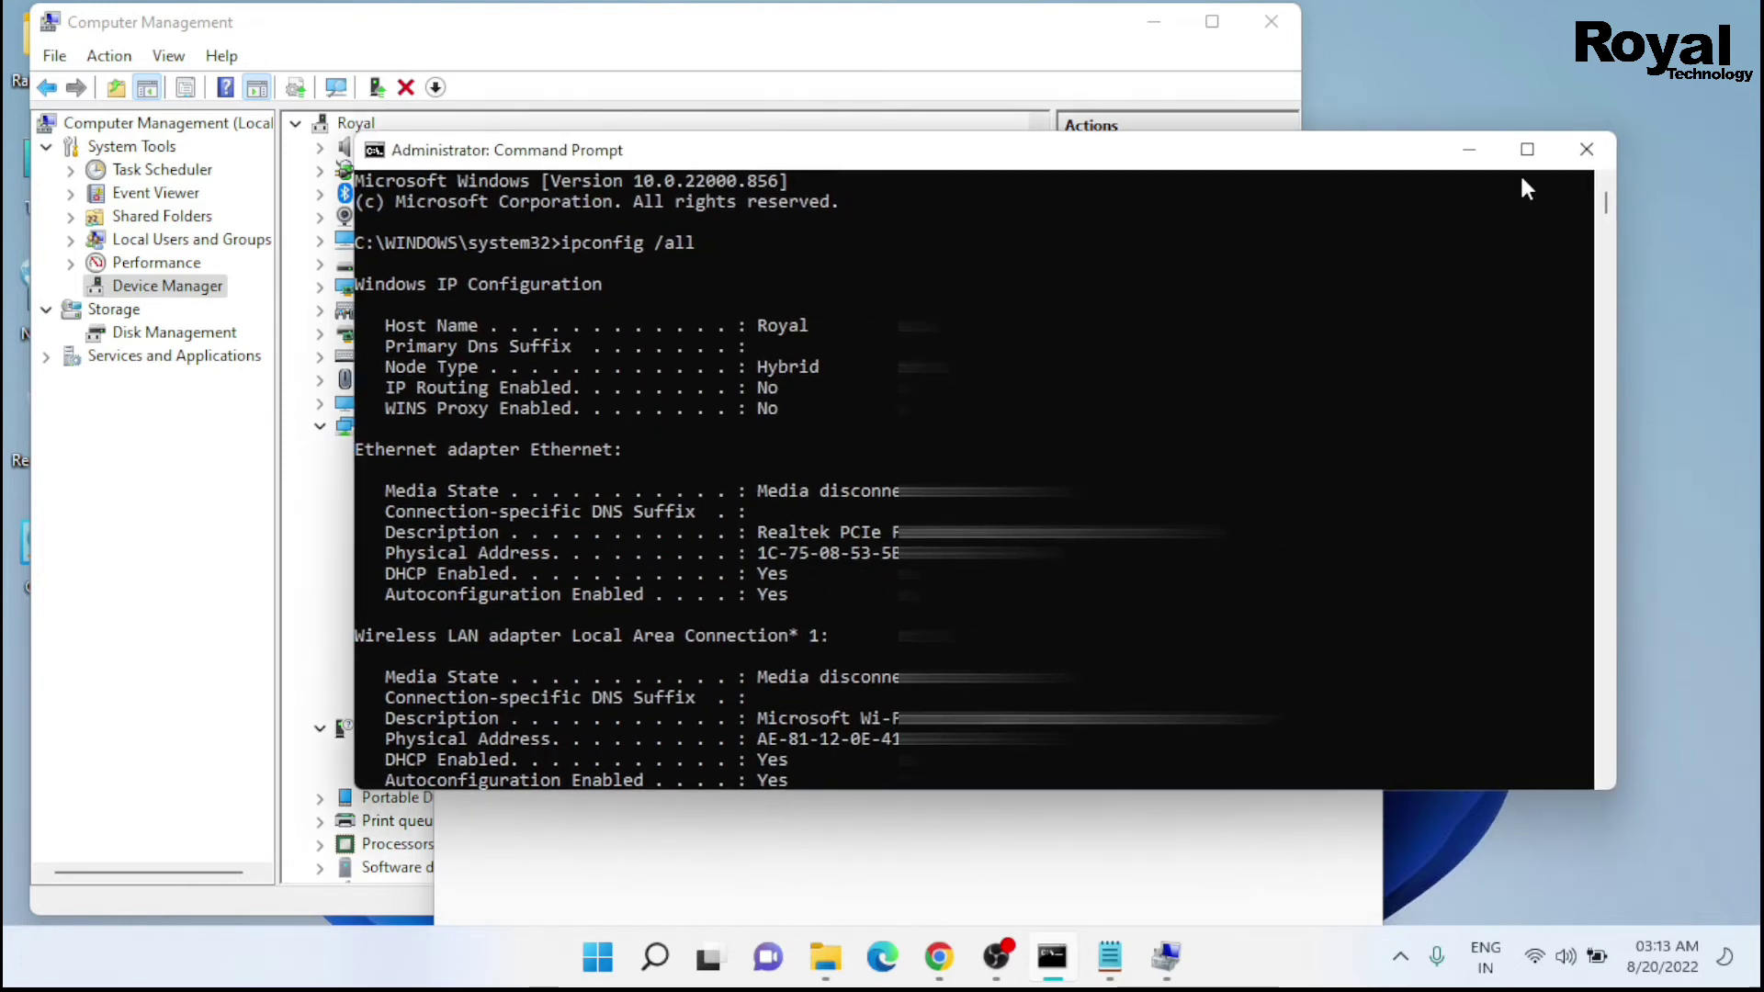
Close the old Command Prompt, start a fresh one, and run ipconfig /all
{"action": "left_click", "coordinate": [1584, 152]}
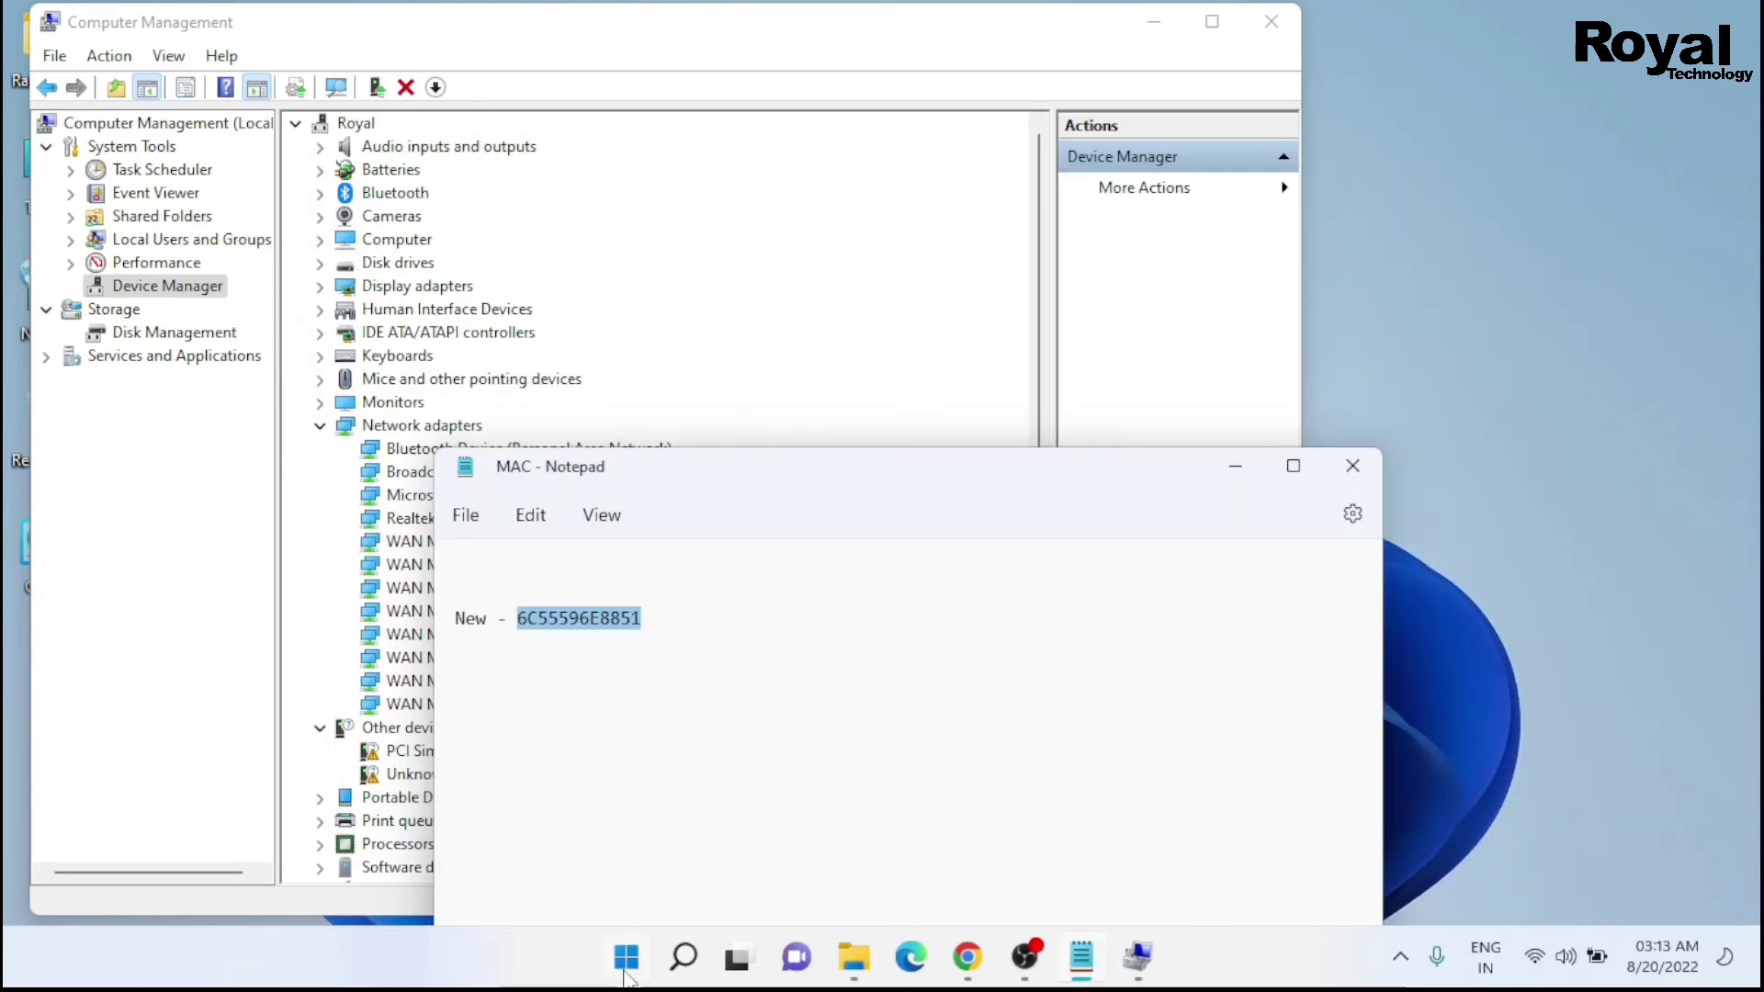
{"action": "left_click", "coordinate": [625, 964]}
{"action": "type", "text": "cm"}
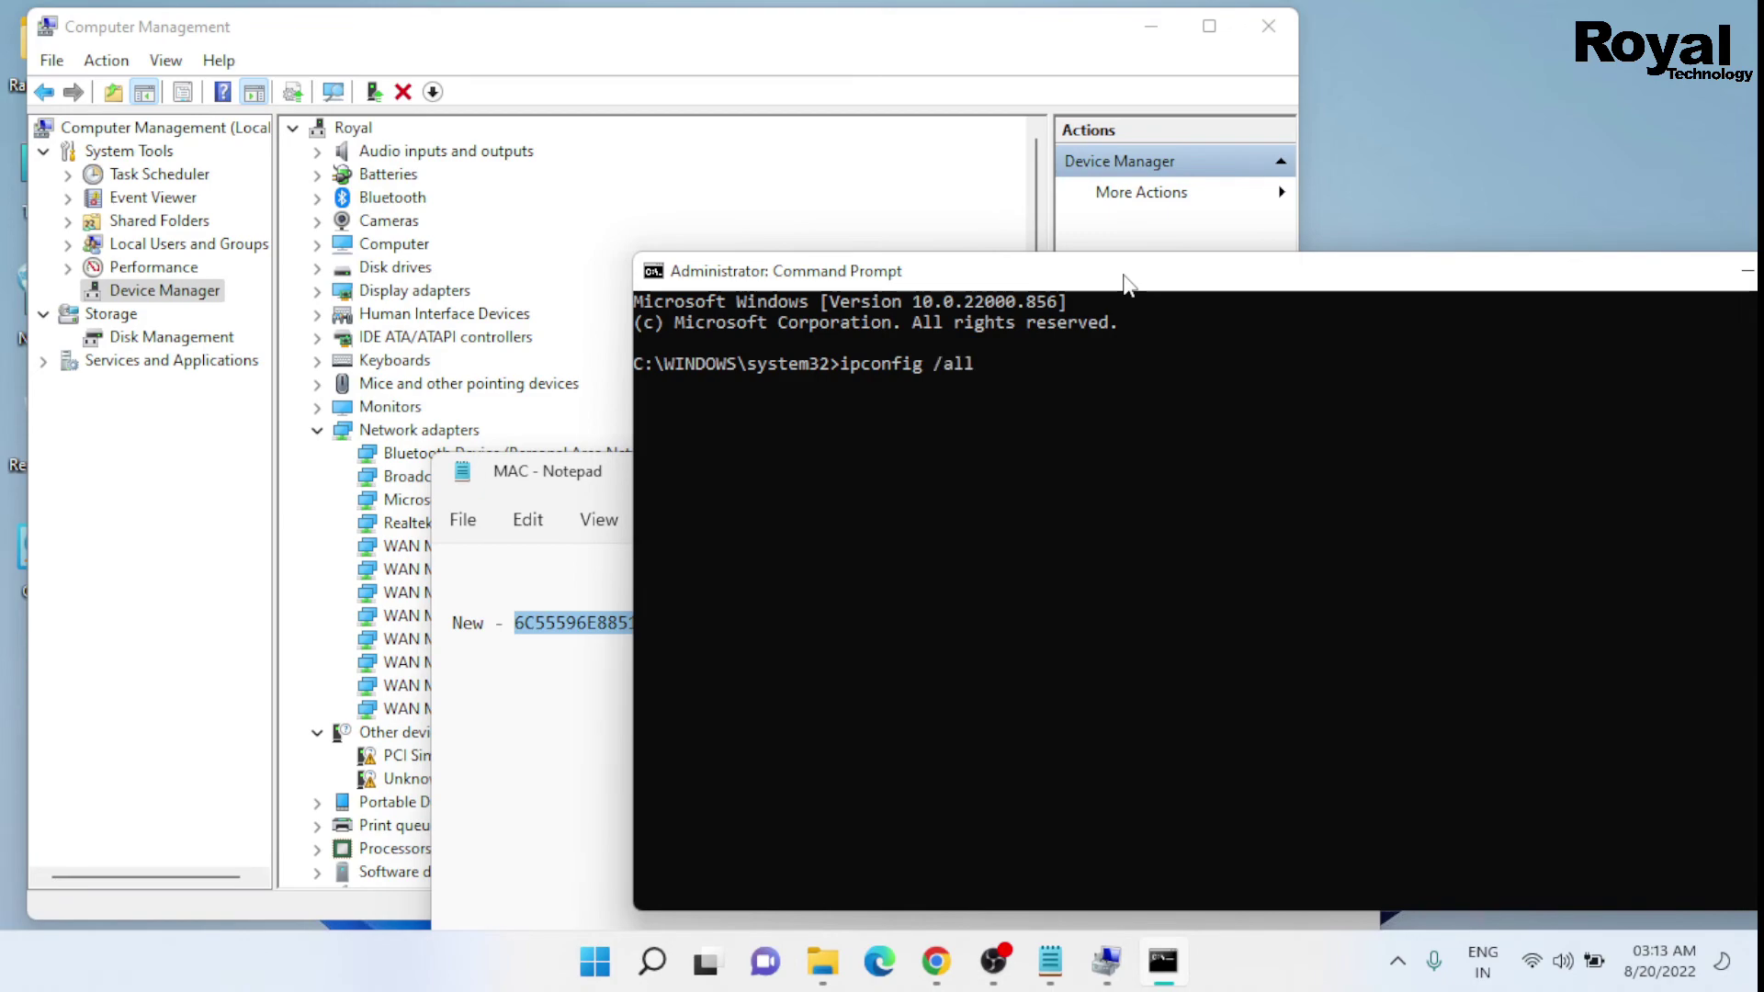
{"action": "key", "text": "Return"}
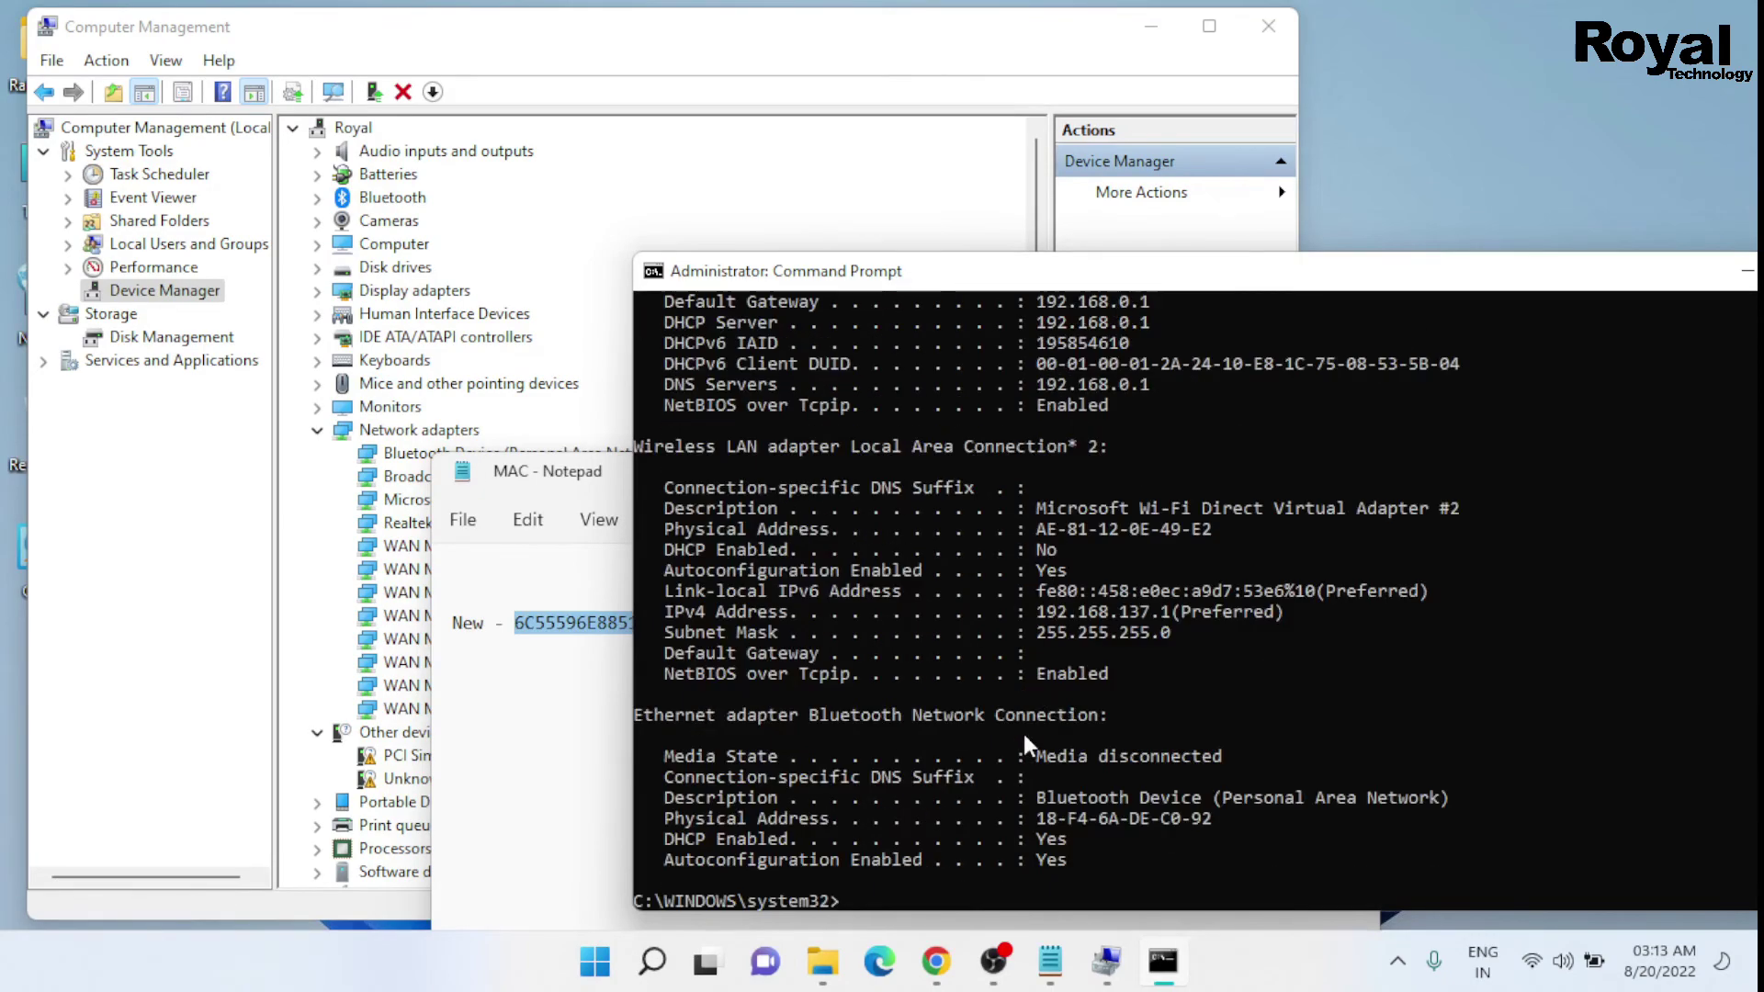
{"action": "scroll", "coordinate": [1024, 735], "scroll_direction": "up", "scroll_amount": 15}
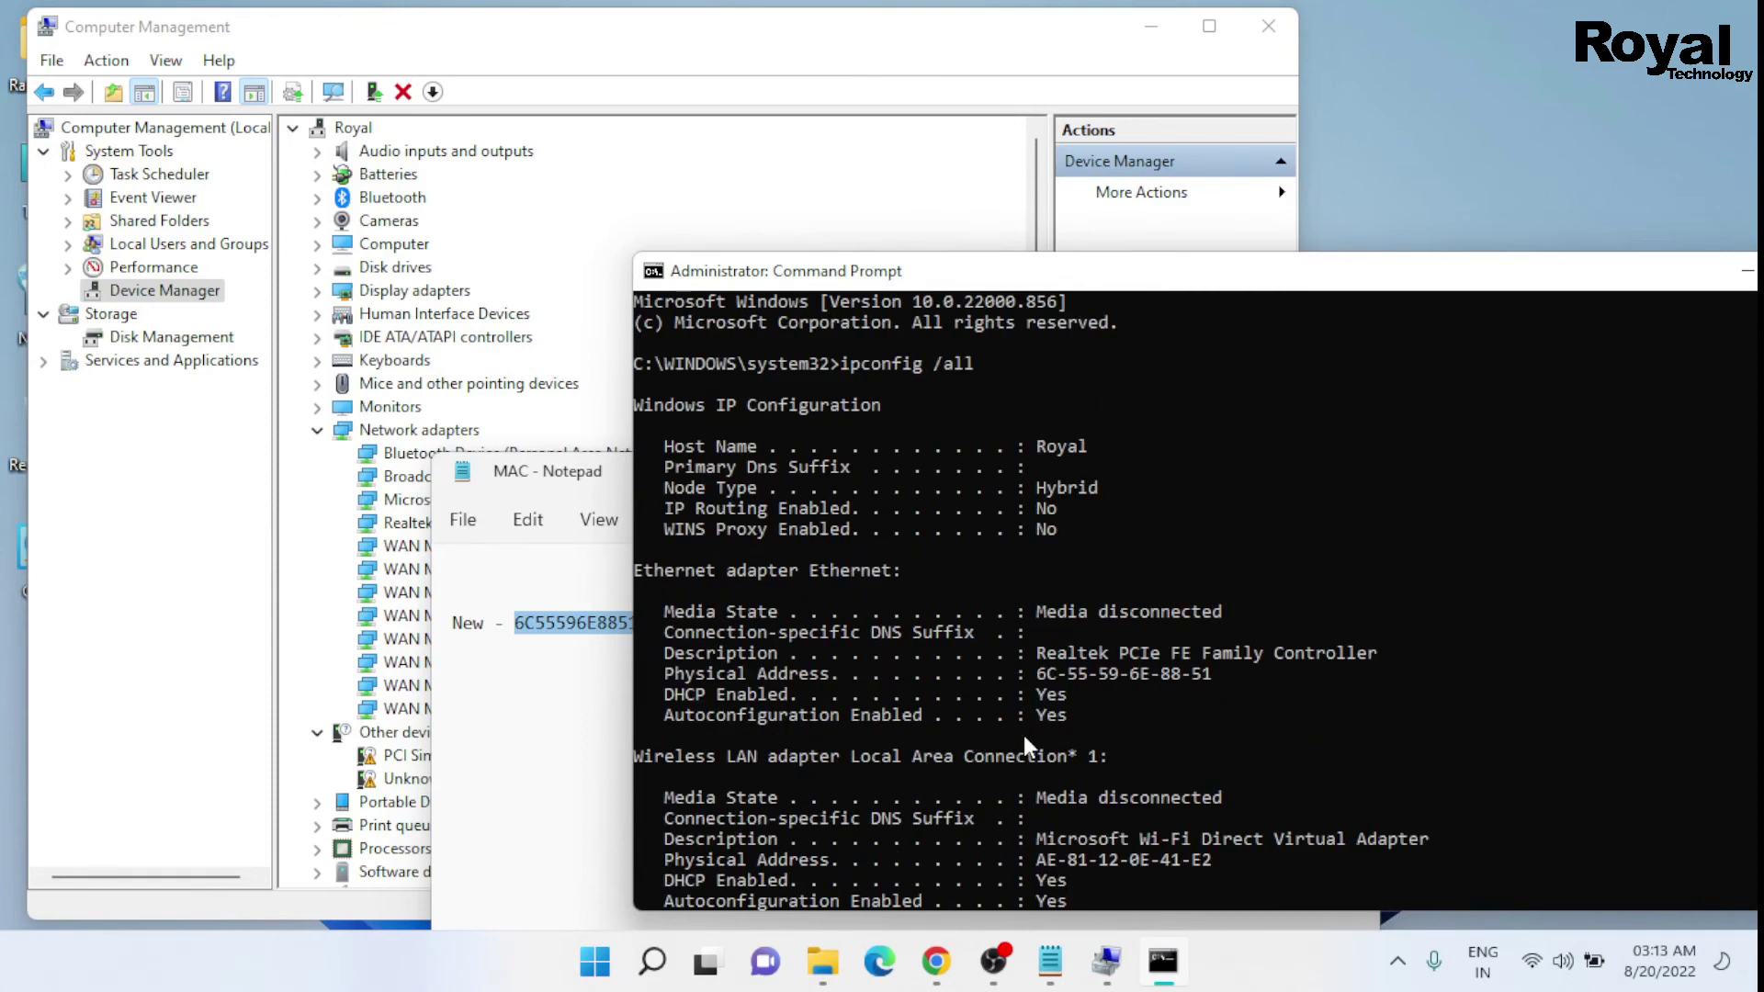
Compare the note's MAC 6C55596E8851 with the Ethernet Physical Address 6C-55-59-6E-88-51
{"action": "left_click_drag", "start_coordinate": [1139, 275], "coordinate": [1207, 243]}
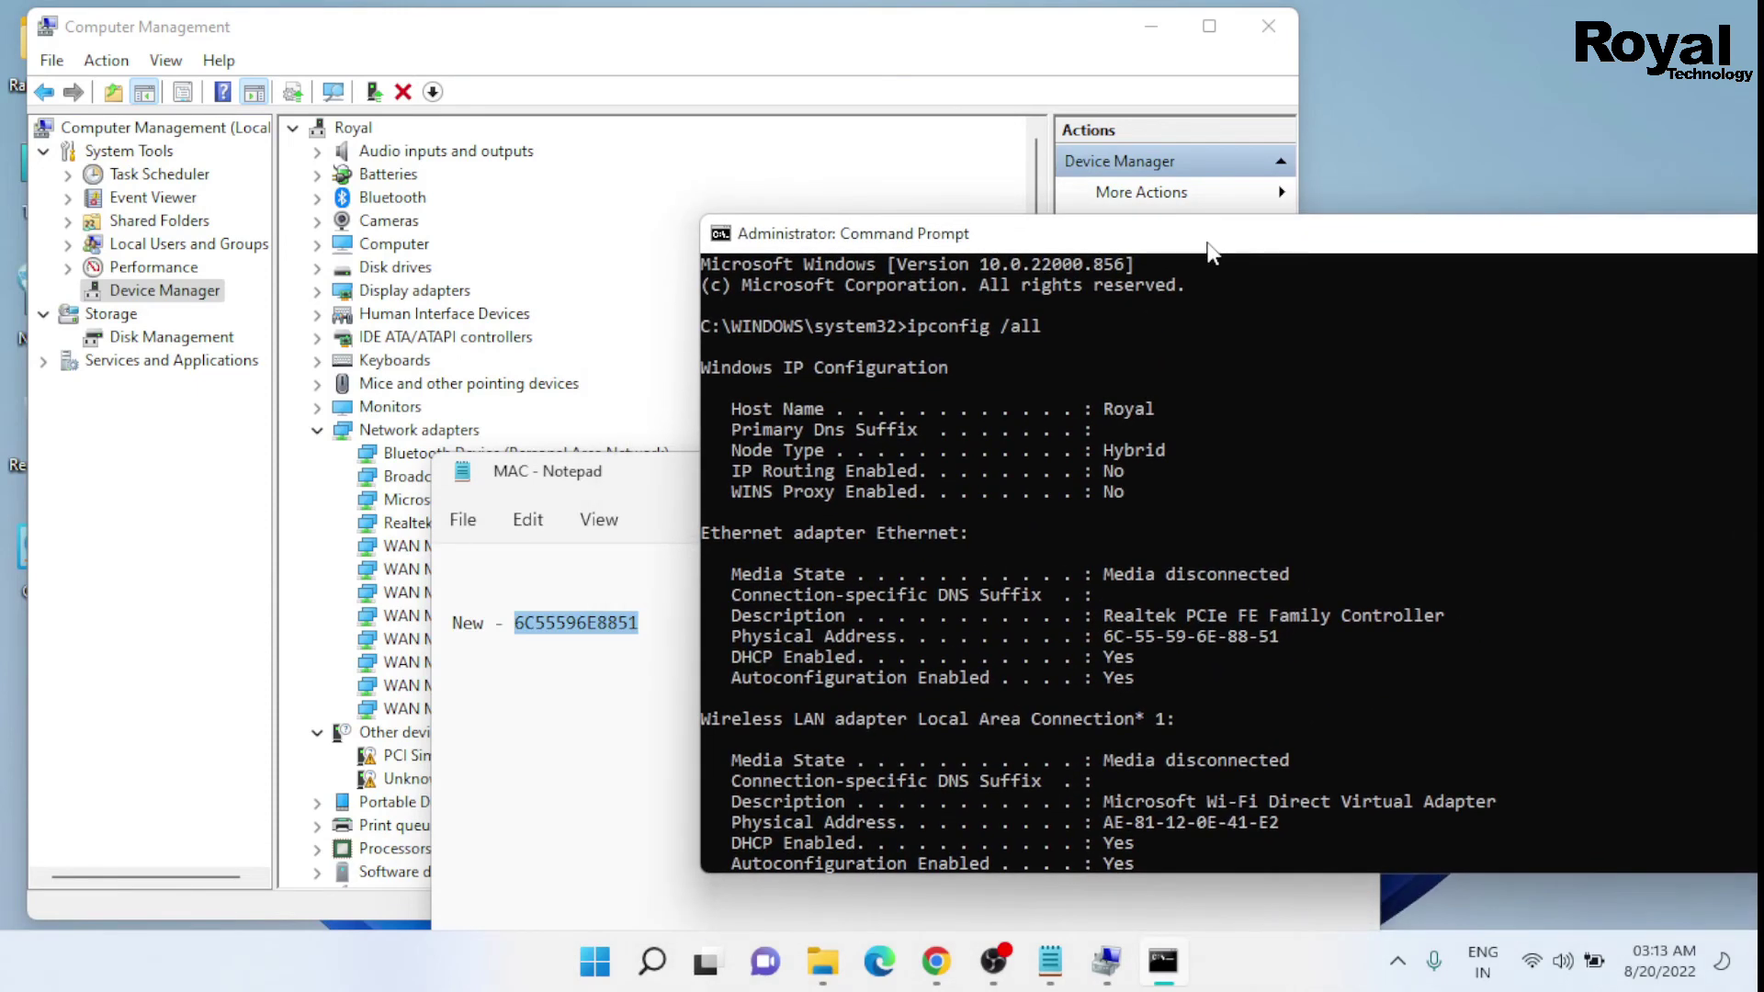
{"action": "left_click", "coordinate": [654, 640]}
{"action": "left_click_drag", "start_coordinate": [639, 624], "coordinate": [536, 614]}
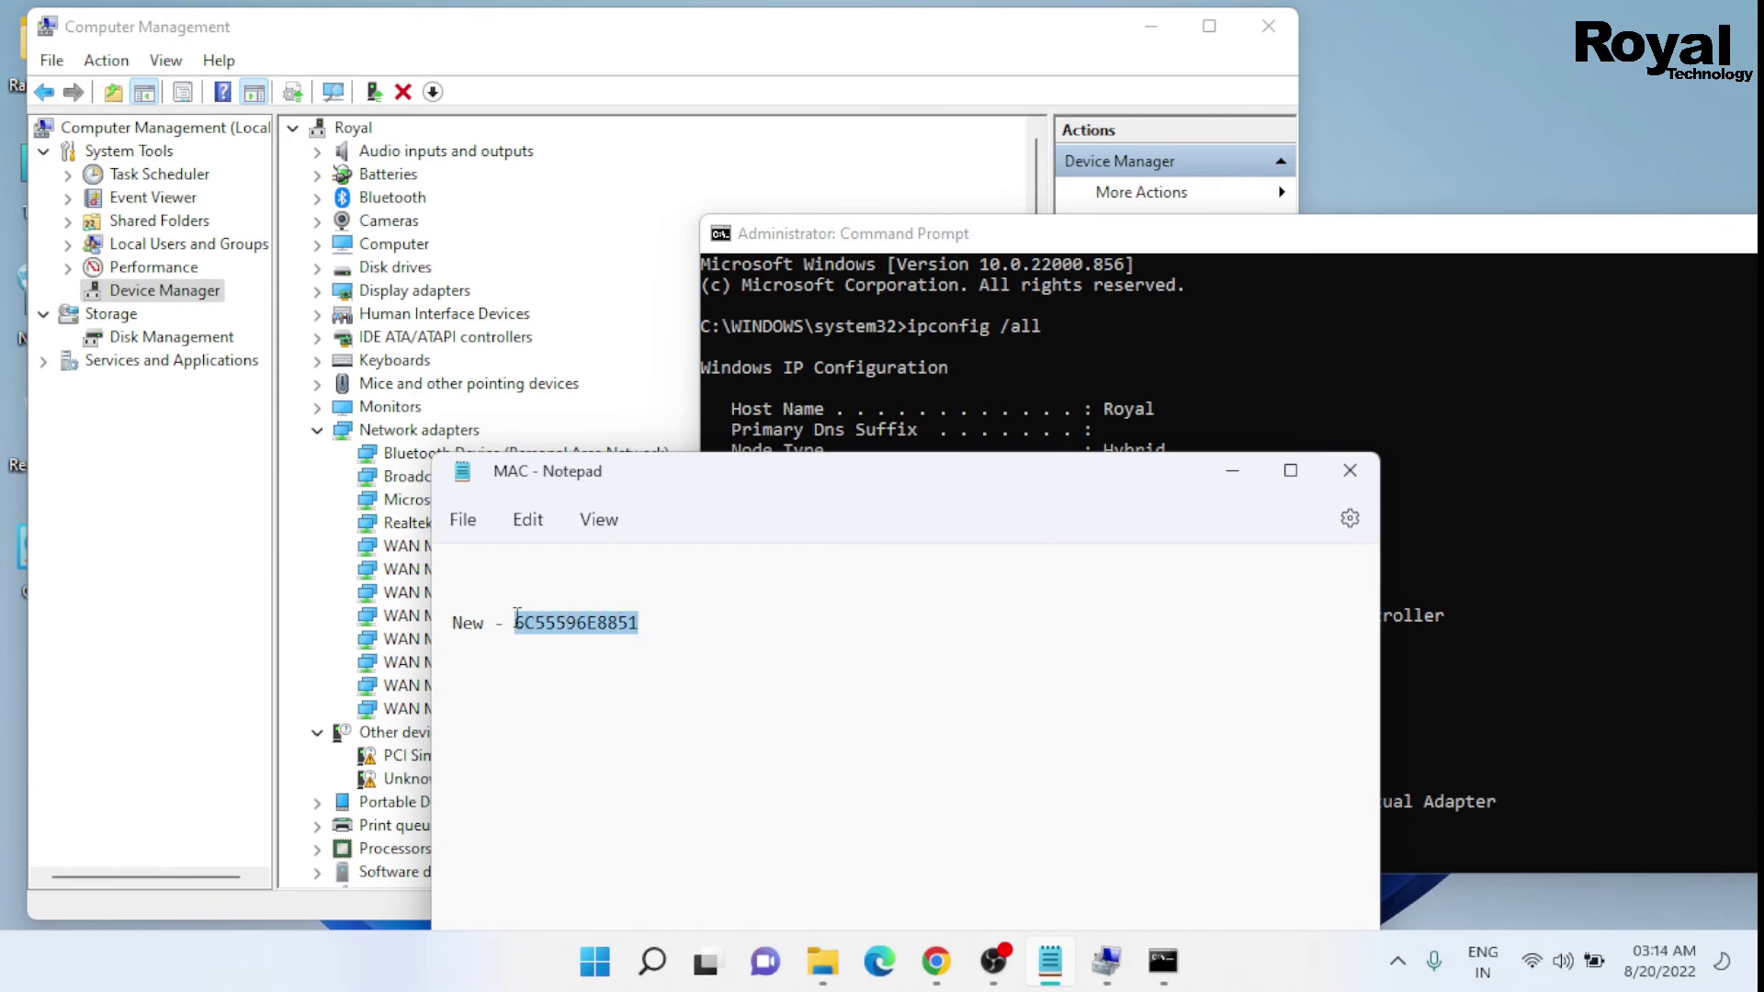
{"action": "left_click", "coordinate": [1354, 242]}
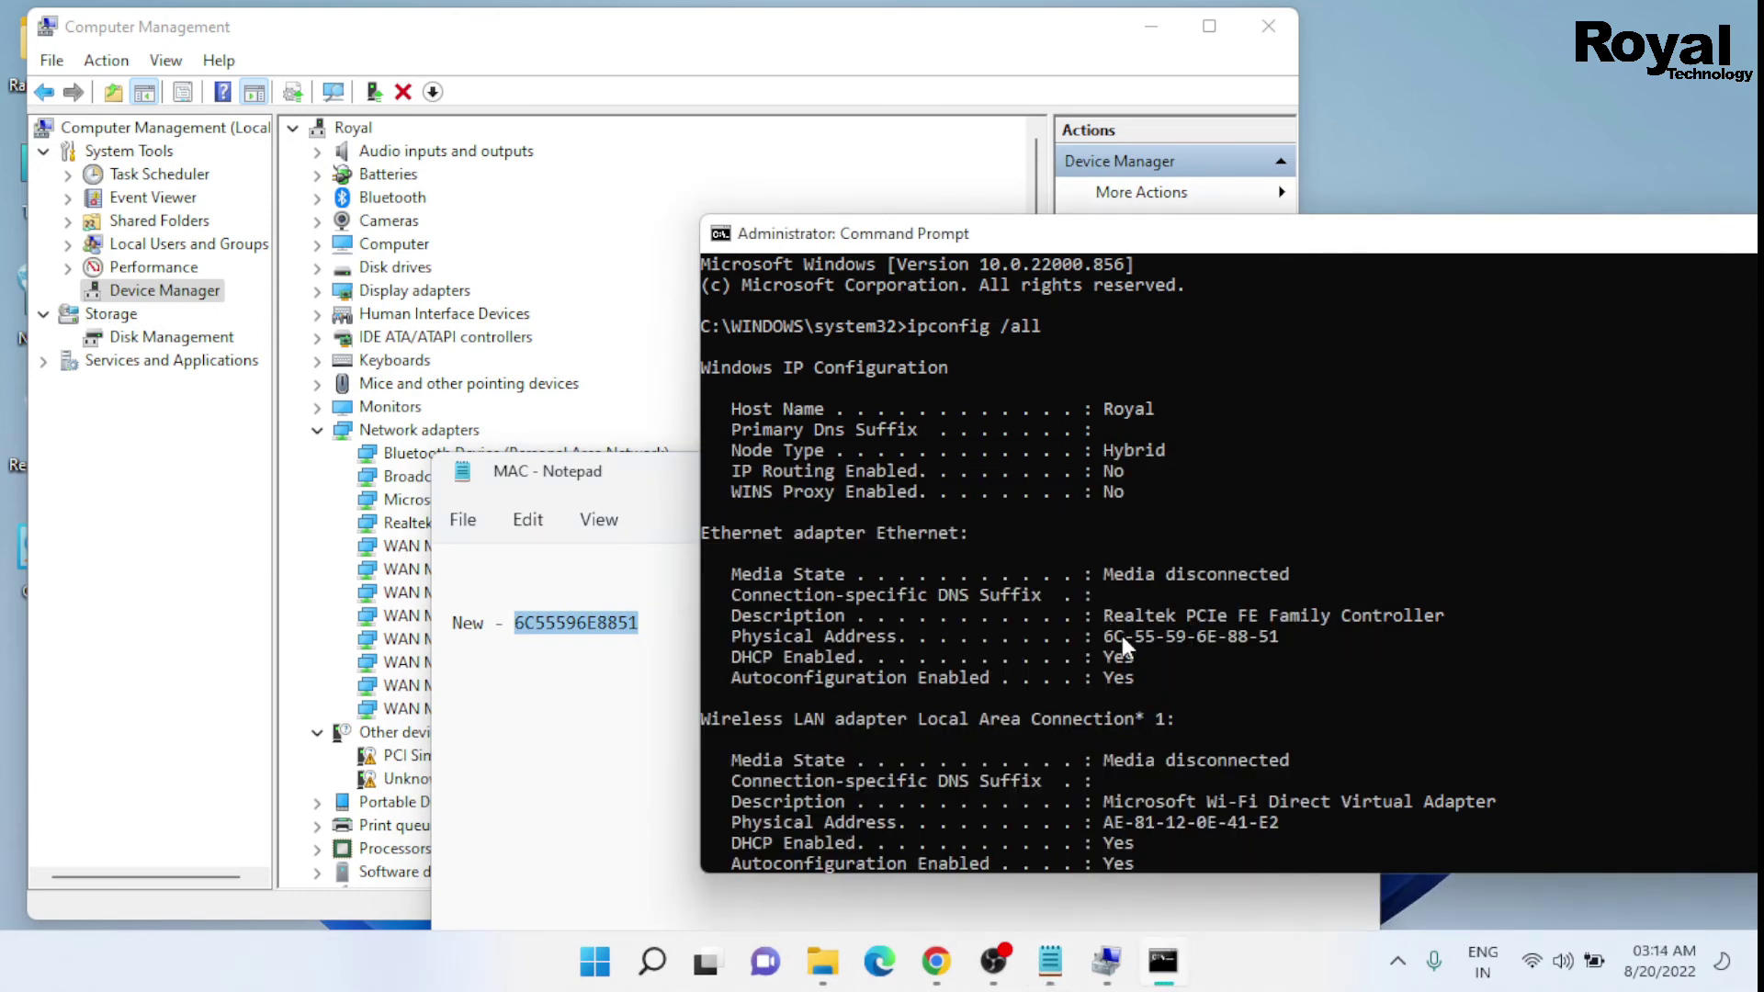
{"action": "left_click_drag", "start_coordinate": [1105, 637], "coordinate": [1108, 643]}
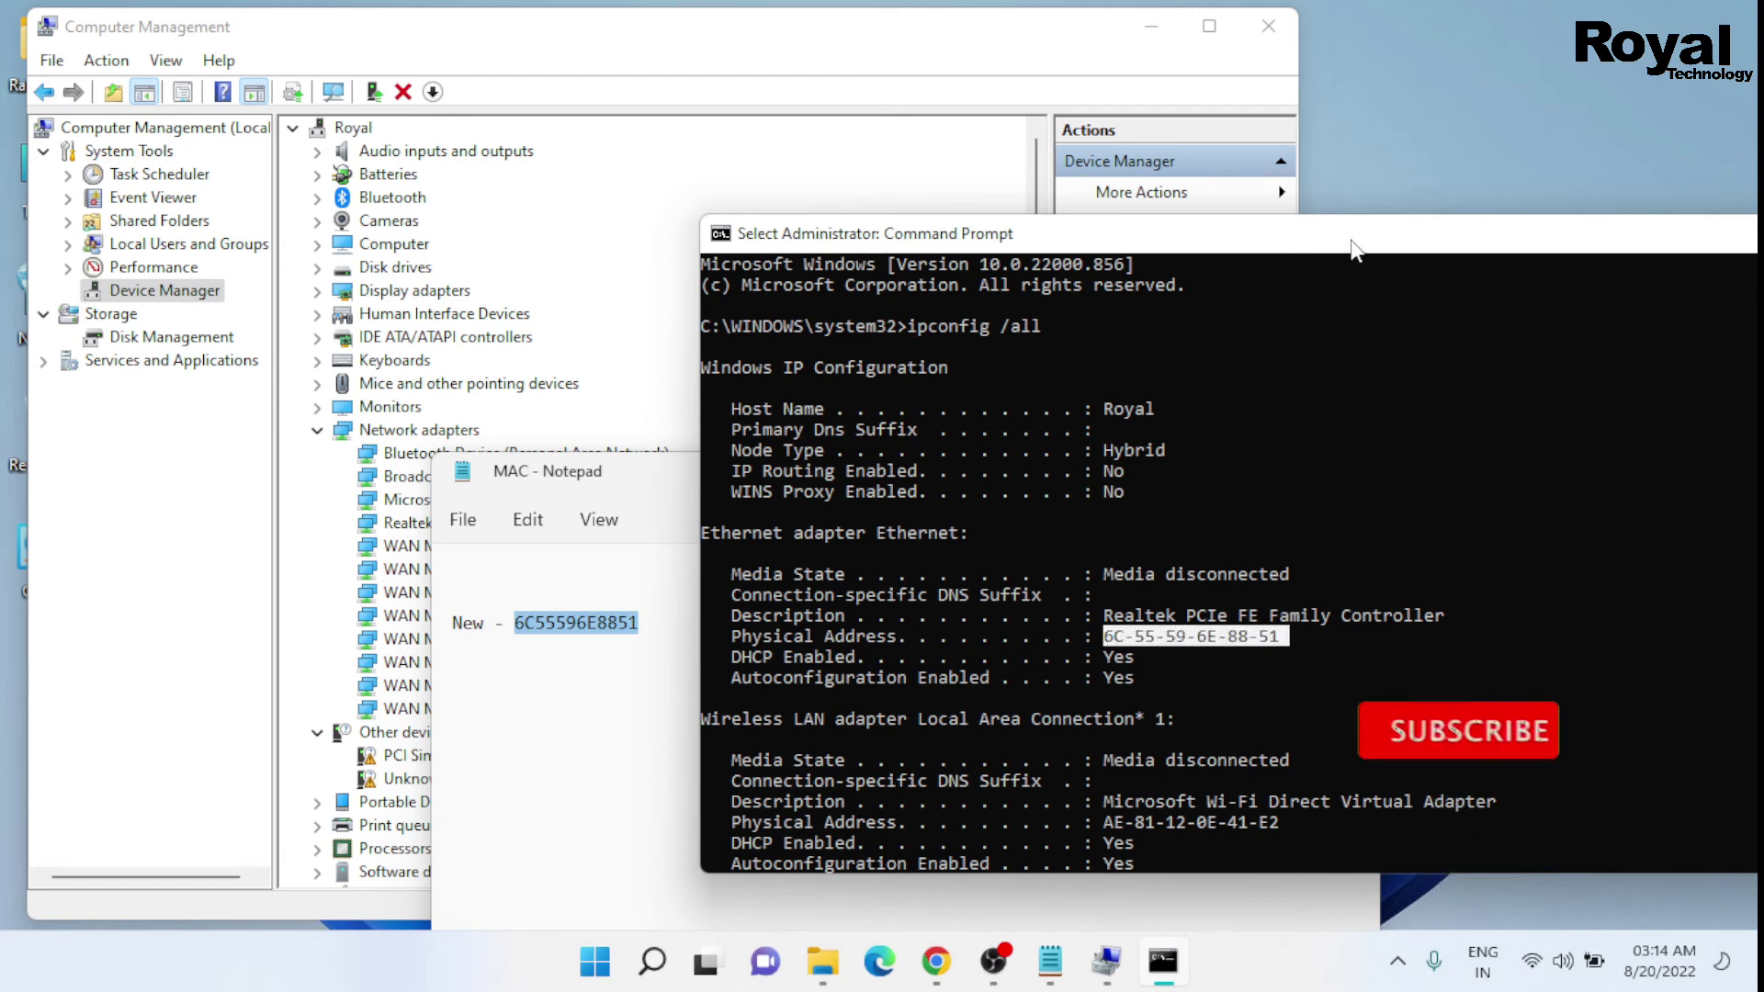
Clear Computer Management and the note away, leaving only the ipconfig output visible
{"action": "left_click_drag", "start_coordinate": [1349, 239], "coordinate": [922, 130]}
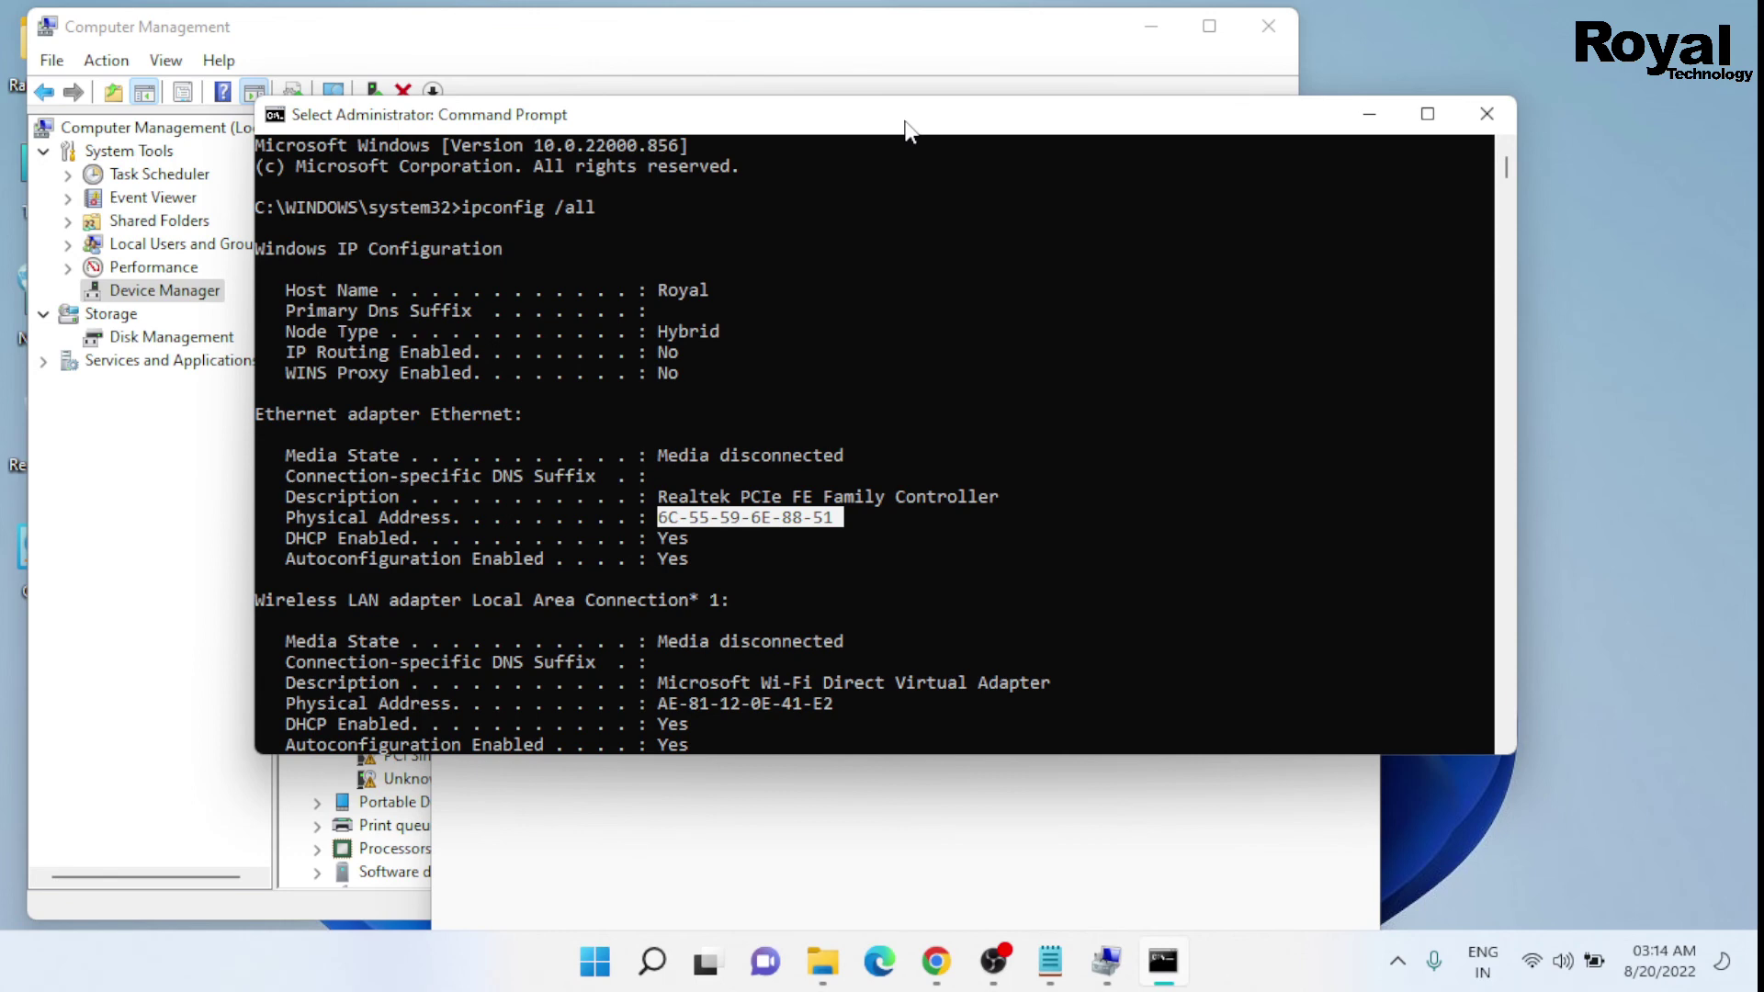
{"action": "left_click", "coordinate": [1139, 40]}
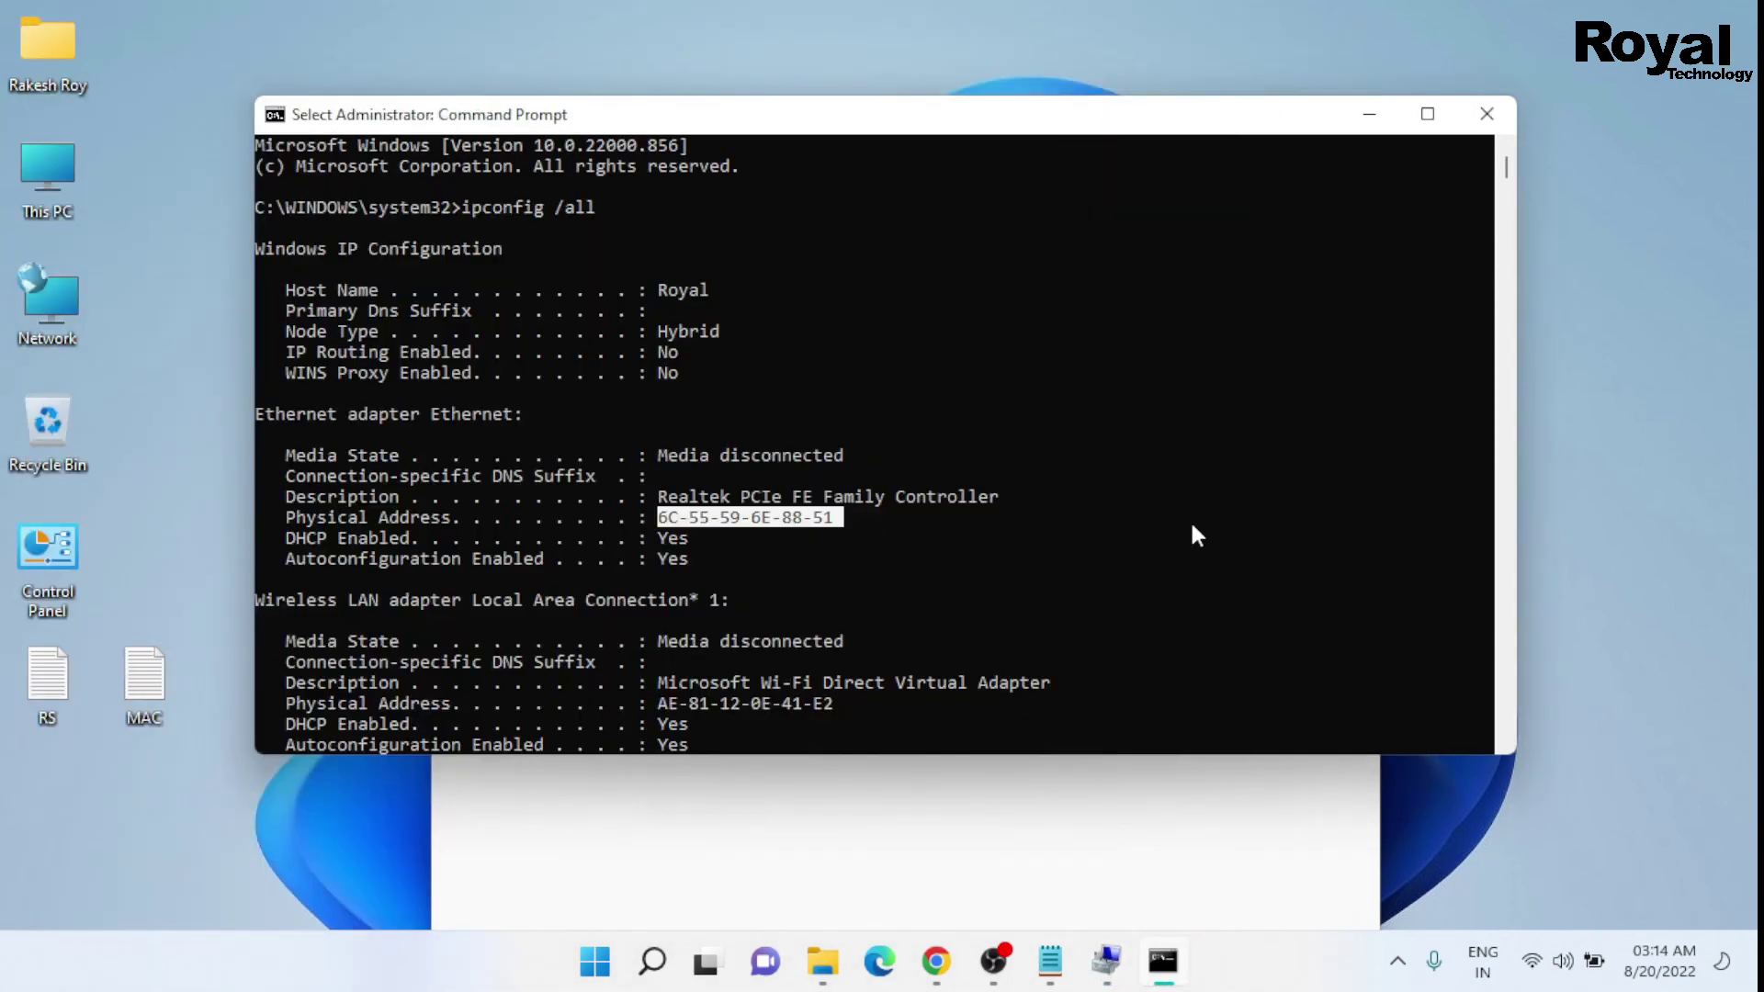
{"action": "key", "text": "alt+Tab"}
{"action": "left_click", "coordinate": [1232, 472]}
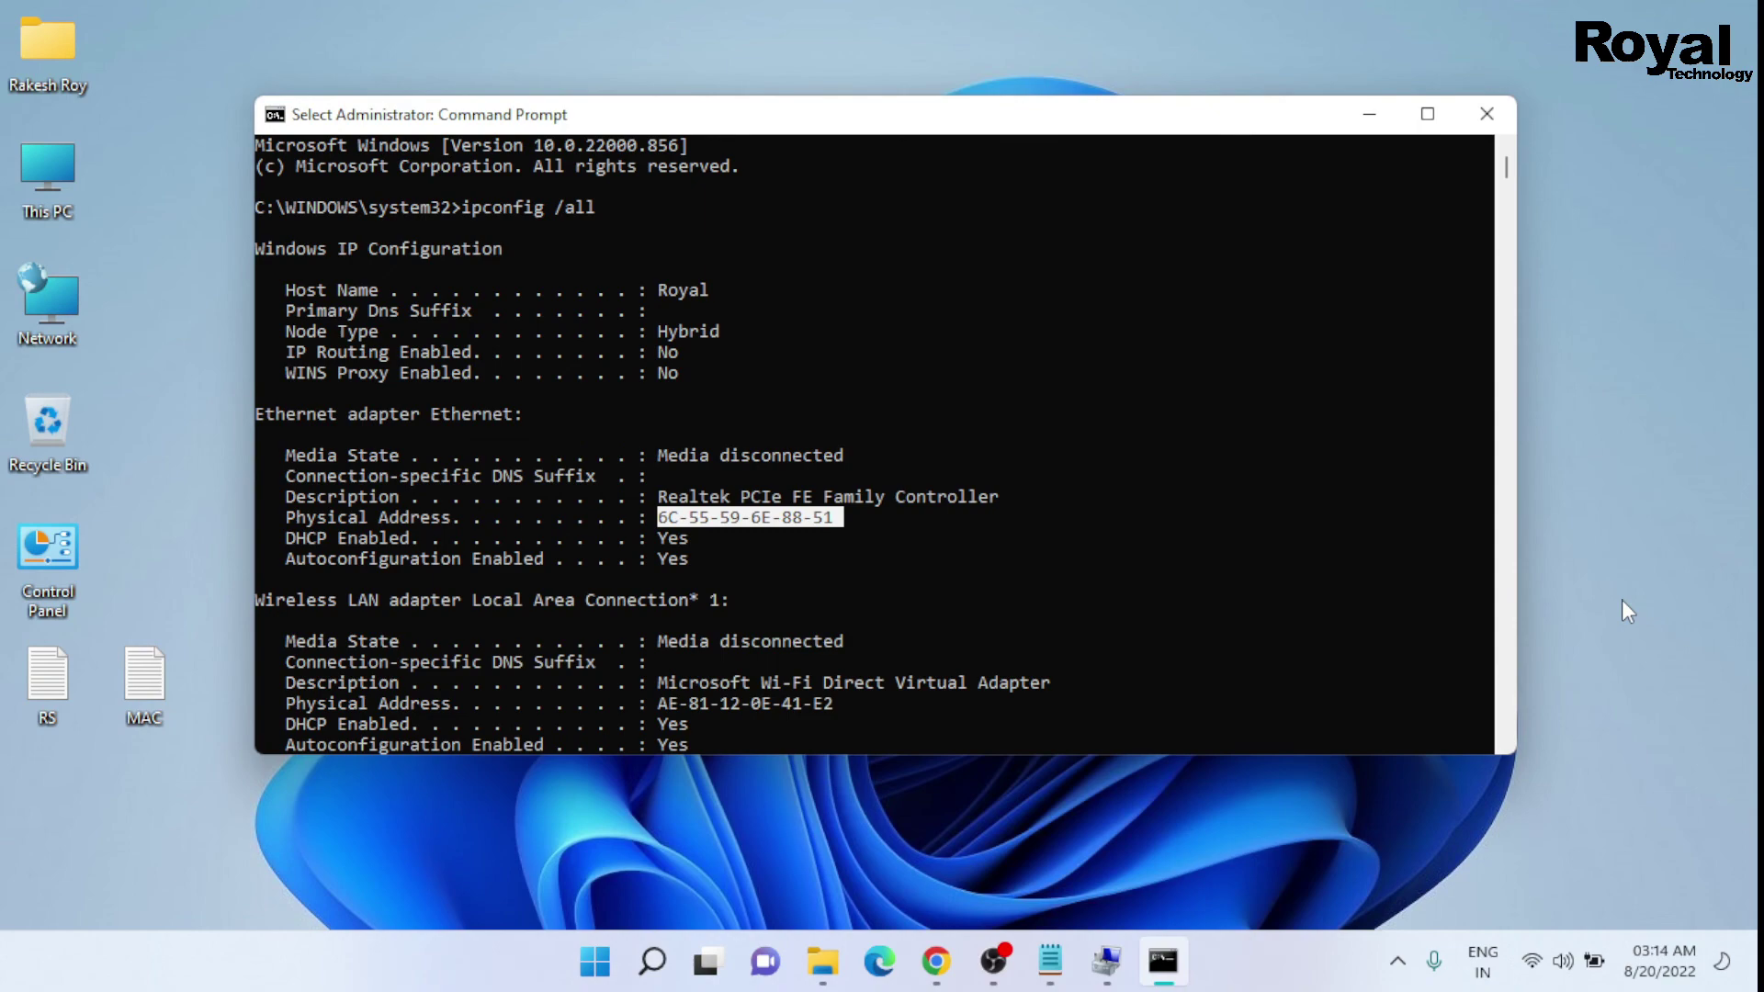